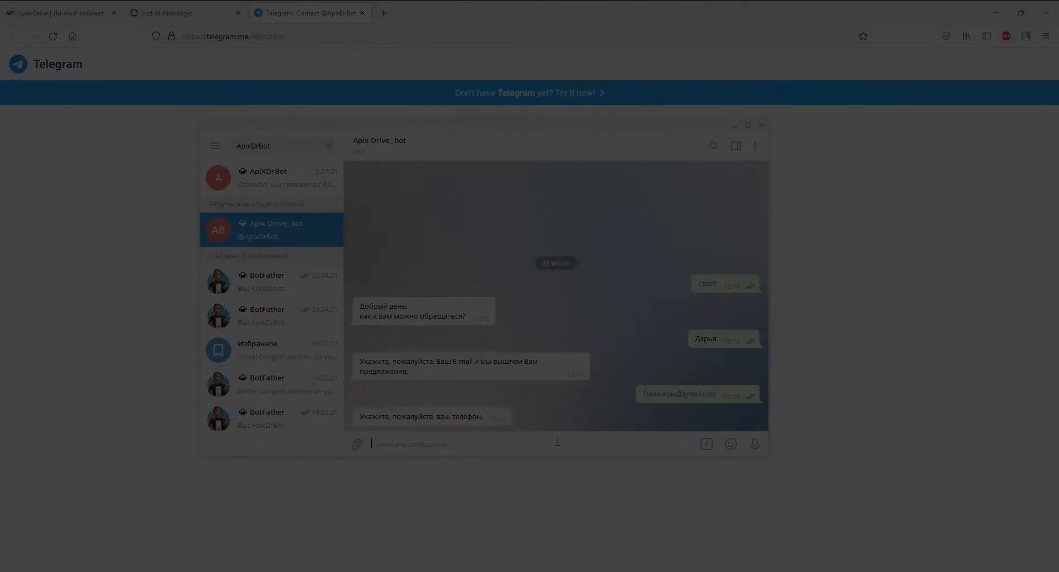
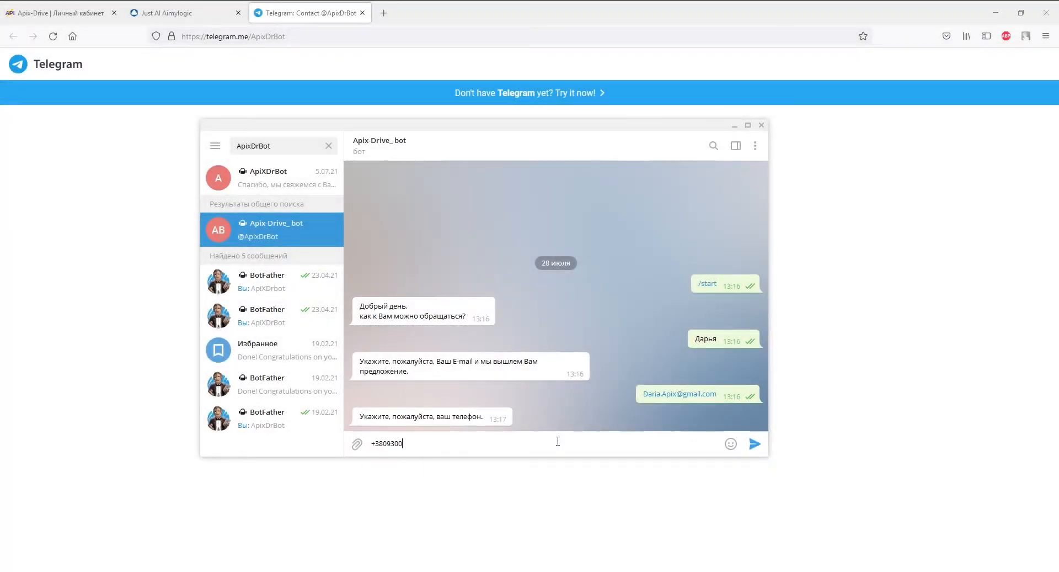
# Send the requested phone number to the Apix-Drive_bot chat in Telegram Web
pyautogui.press('Return')
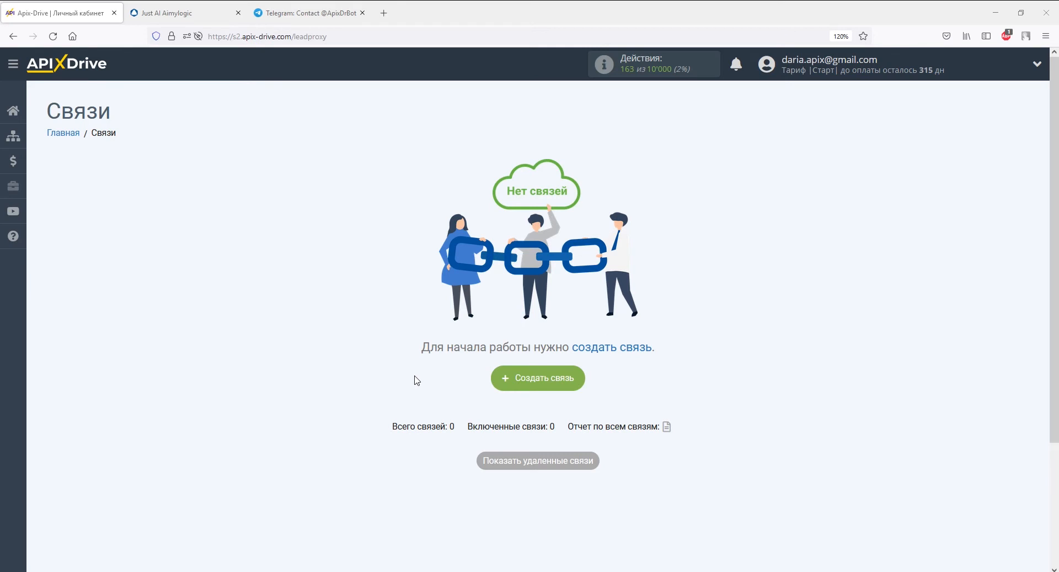
# Create a new connection with Aimylogic as the source and the Получить данные action
pyautogui.click(505, 379)
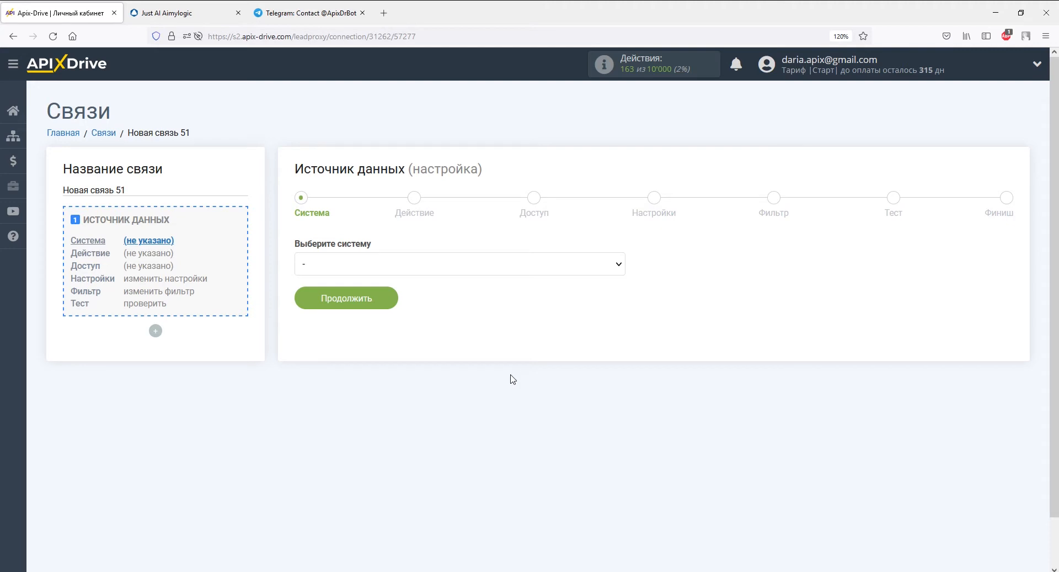
pyautogui.click(618, 266)
pyautogui.click(581, 361)
pyautogui.click(389, 298)
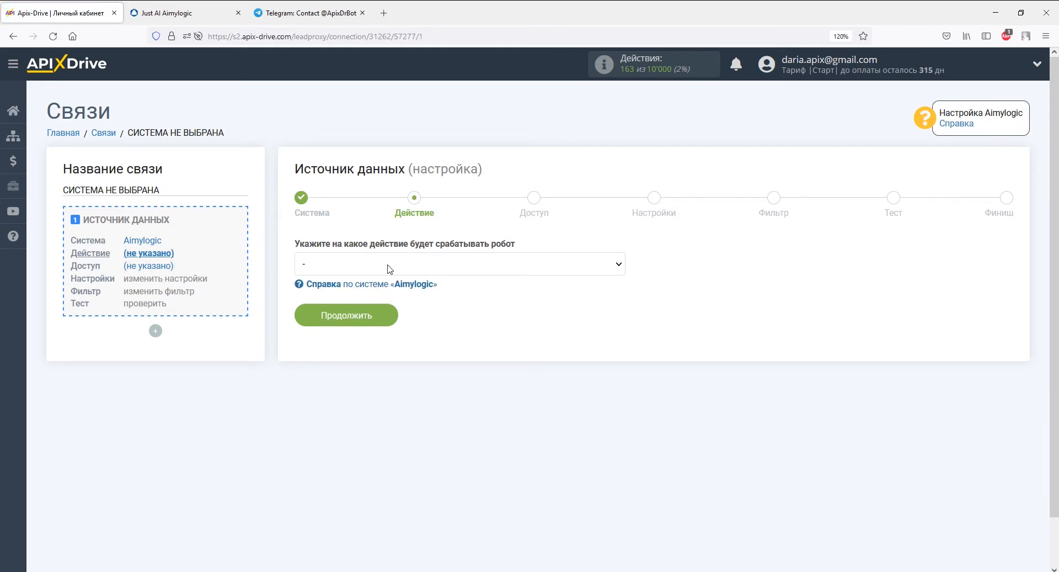
pyautogui.click(391, 269)
pyautogui.click(391, 291)
pyautogui.click(385, 315)
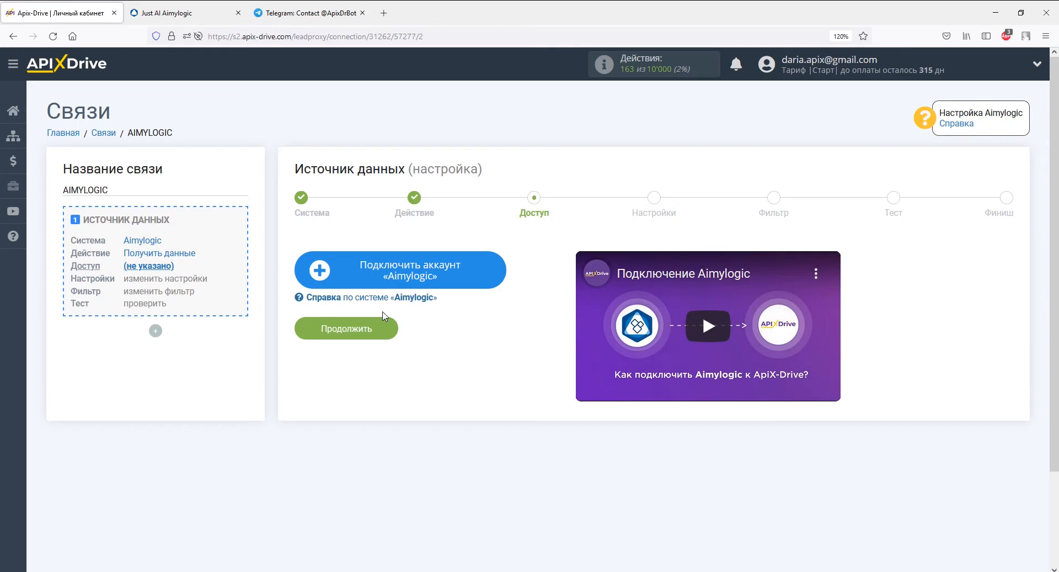
# Connect and save an Aimylogic account, then continue to the settings step
pyautogui.click(347, 270)
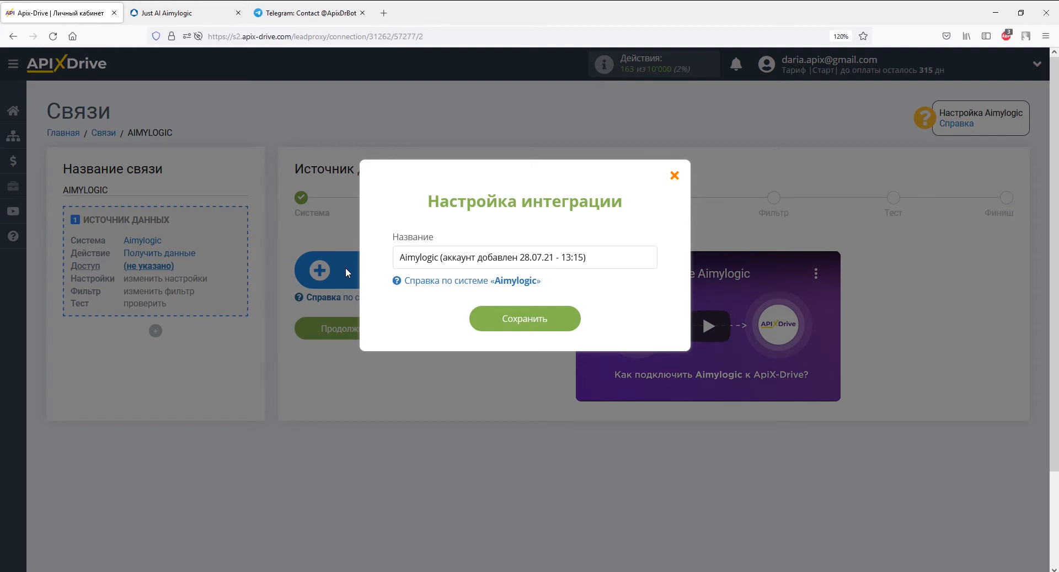
pyautogui.click(502, 327)
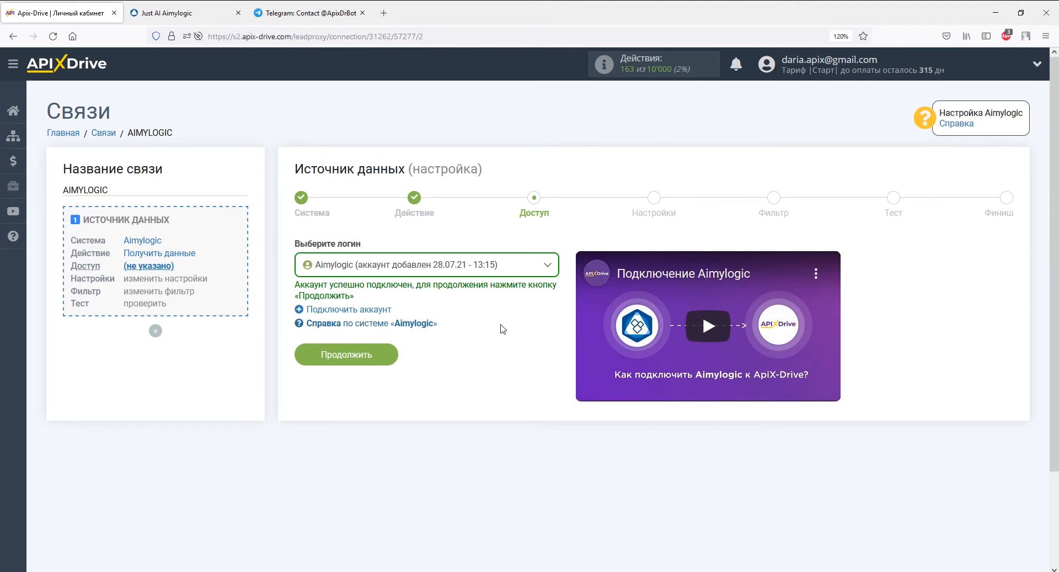
pyautogui.click(386, 356)
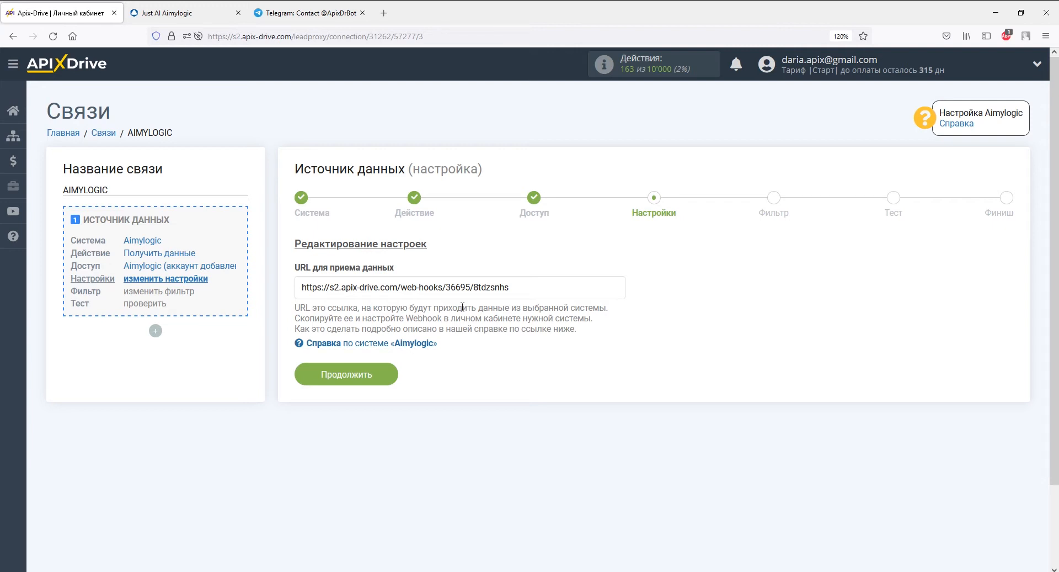
# Copy the connection's webhook URL and go to the Aimylogic bot editor
pyautogui.moveTo(510, 287); pyautogui.dragTo(302, 287)
pyautogui.rightClick(303, 287)
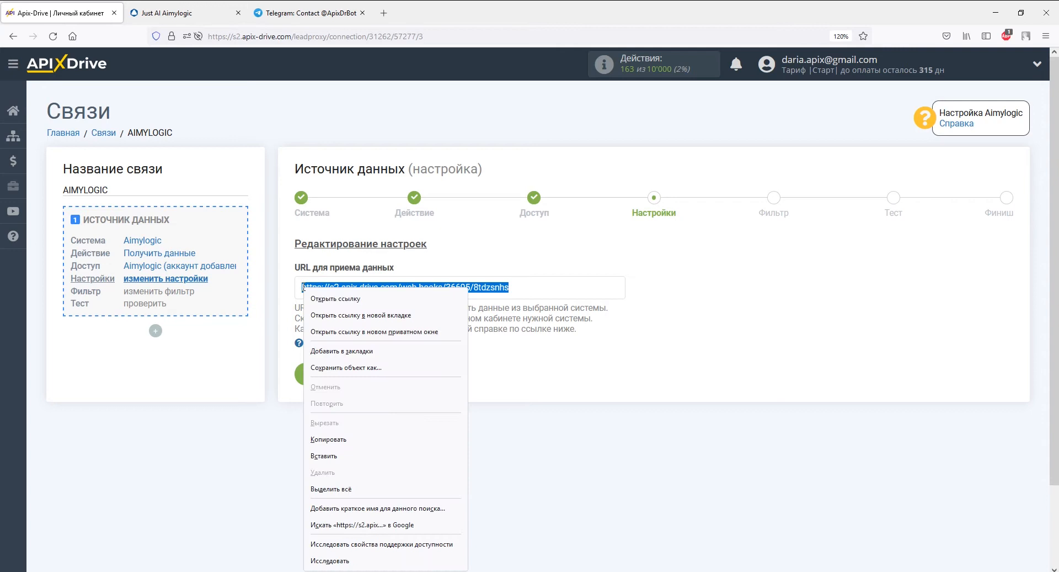
pyautogui.click(331, 439)
pyautogui.click(168, 15)
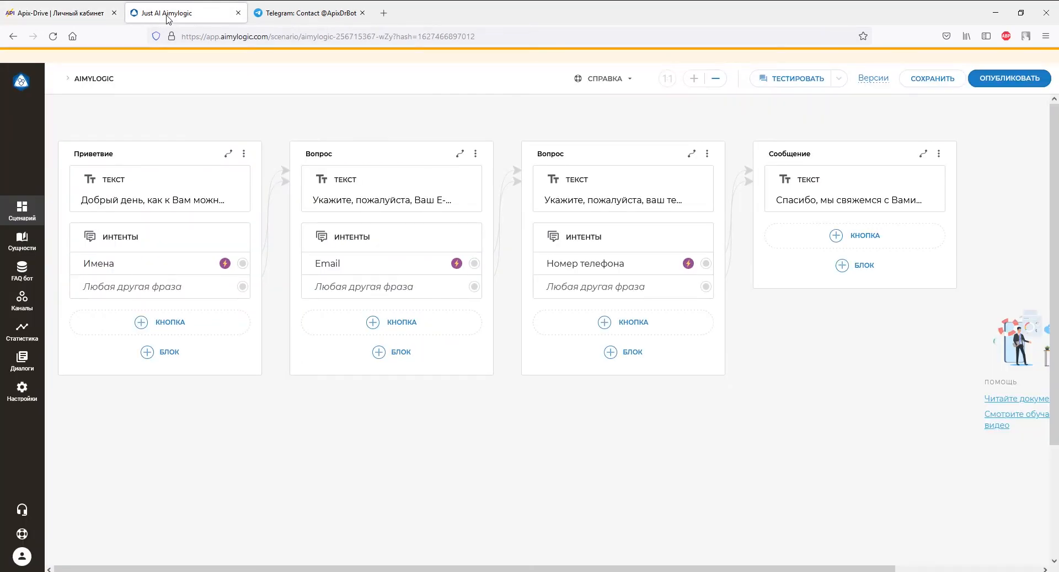
# Paste the ApiX-Drive URL into the bot's webhook and test webhook settings and save
pyautogui.click(25, 389)
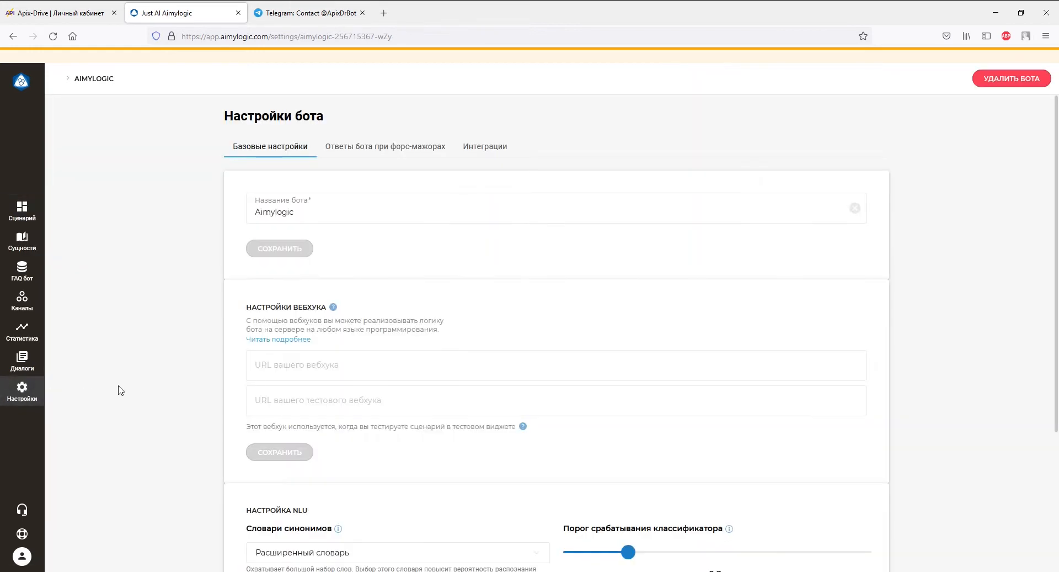
pyautogui.scroll(-3, 119, 390)
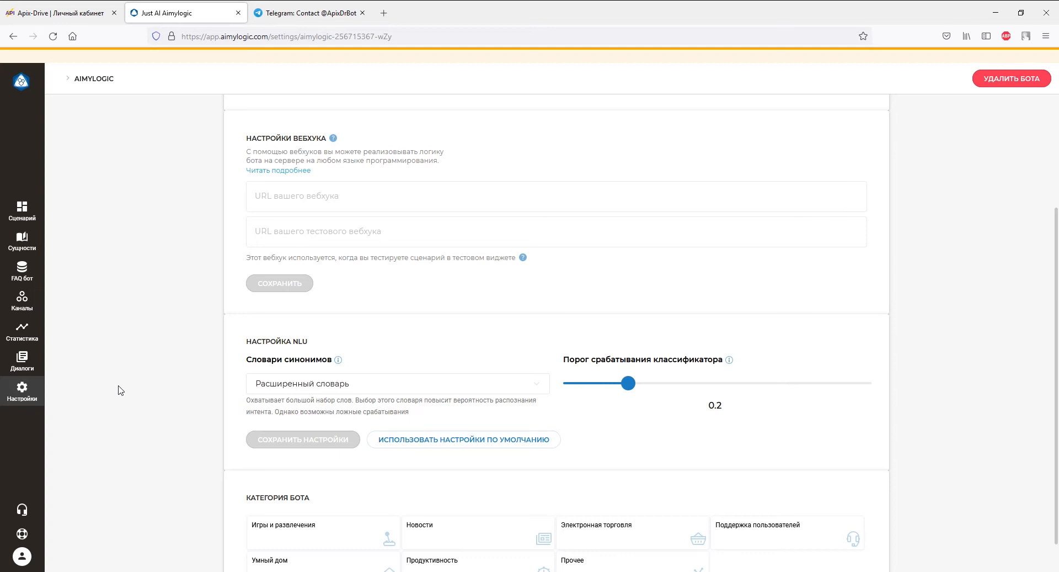
pyautogui.rightClick(289, 205)
pyautogui.click(331, 286)
pyautogui.rightClick(309, 237)
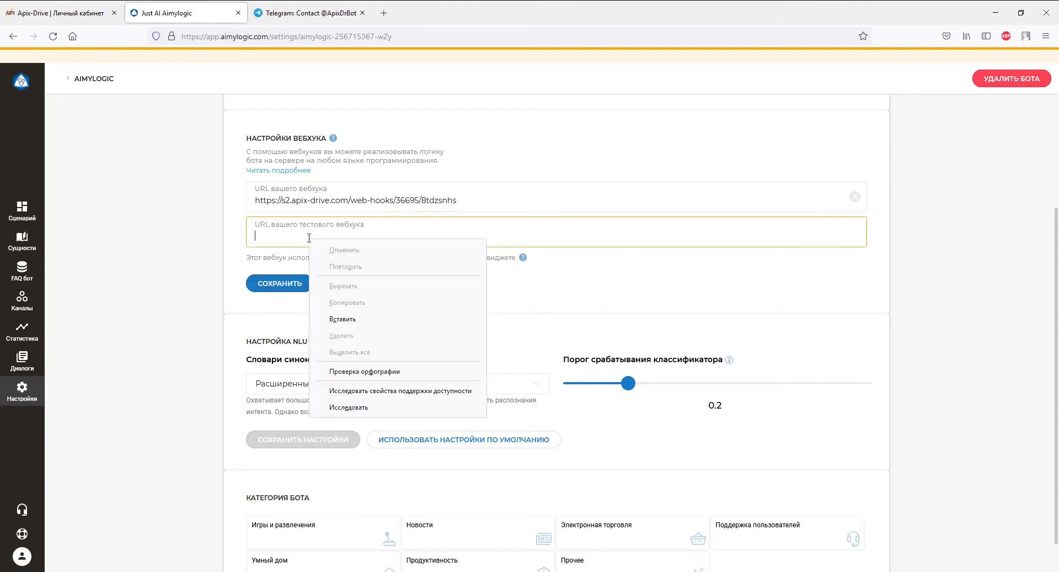
pyautogui.click(343, 319)
pyautogui.click(279, 283)
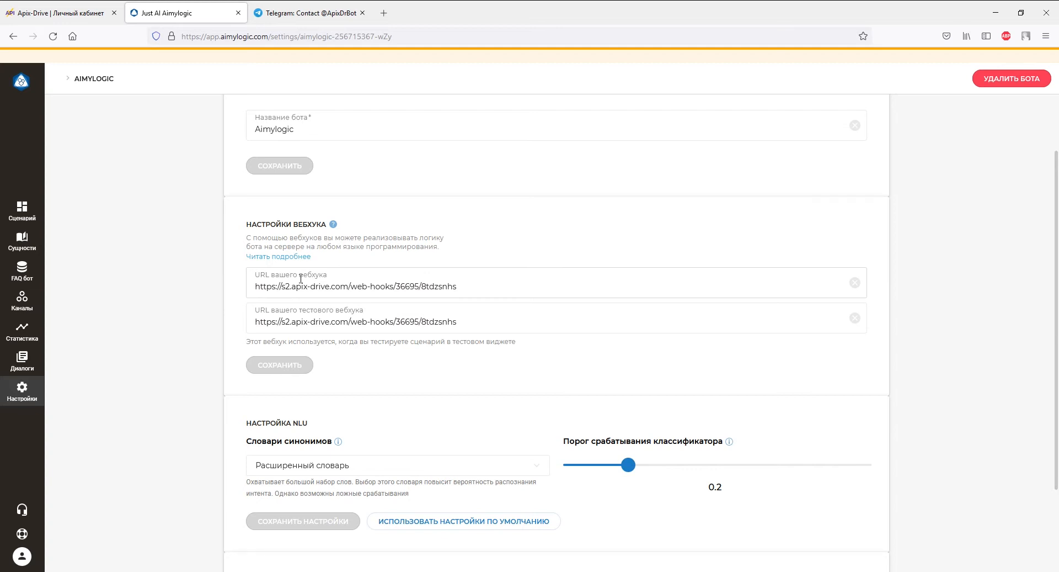
# Enable webhooks on the greeting, e-mail and phone question blocks and save the scenario
pyautogui.click(23, 214)
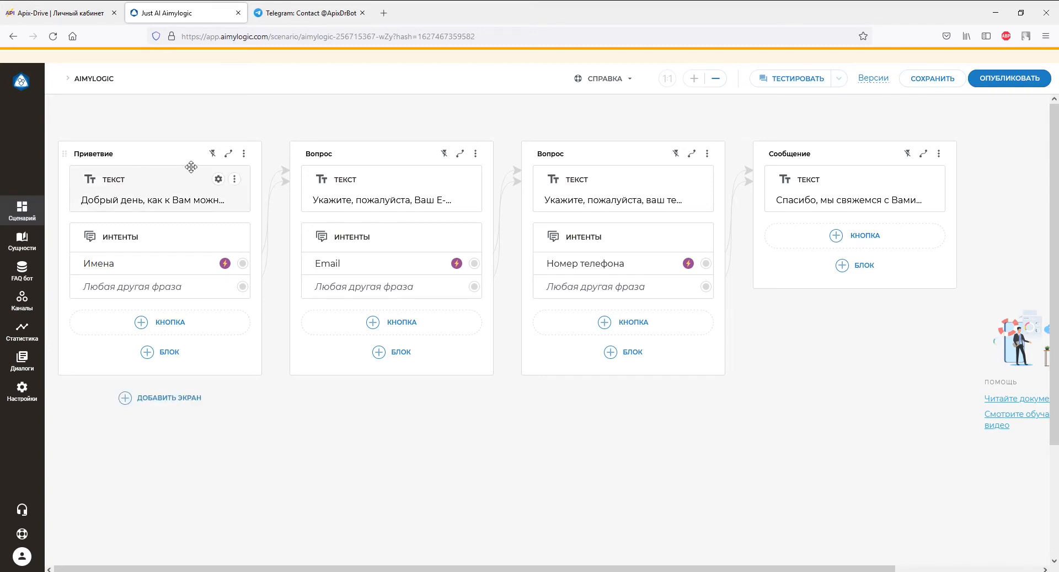
pyautogui.click(212, 154)
pyautogui.click(445, 154)
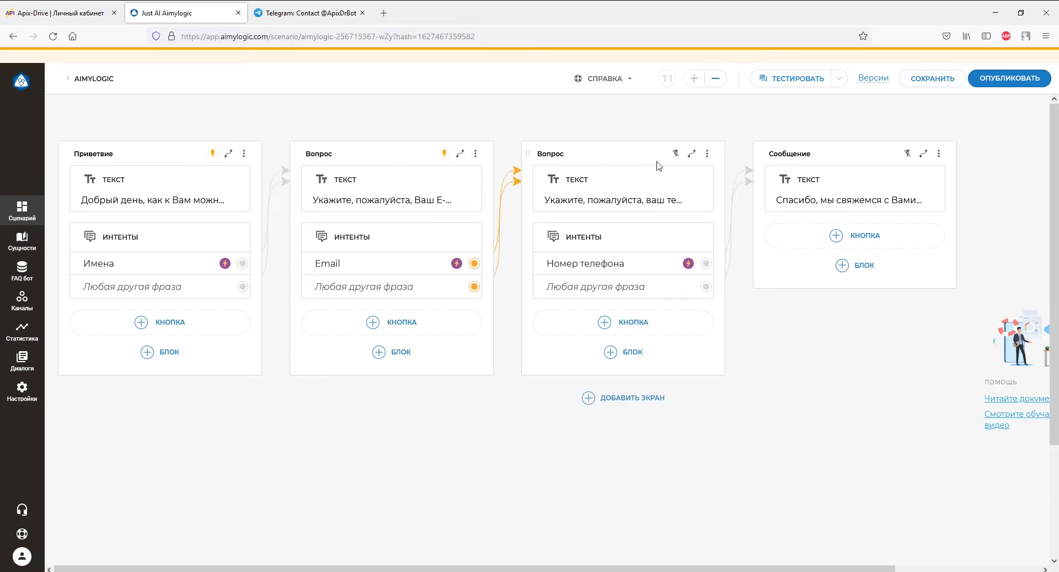
pyautogui.click(676, 155)
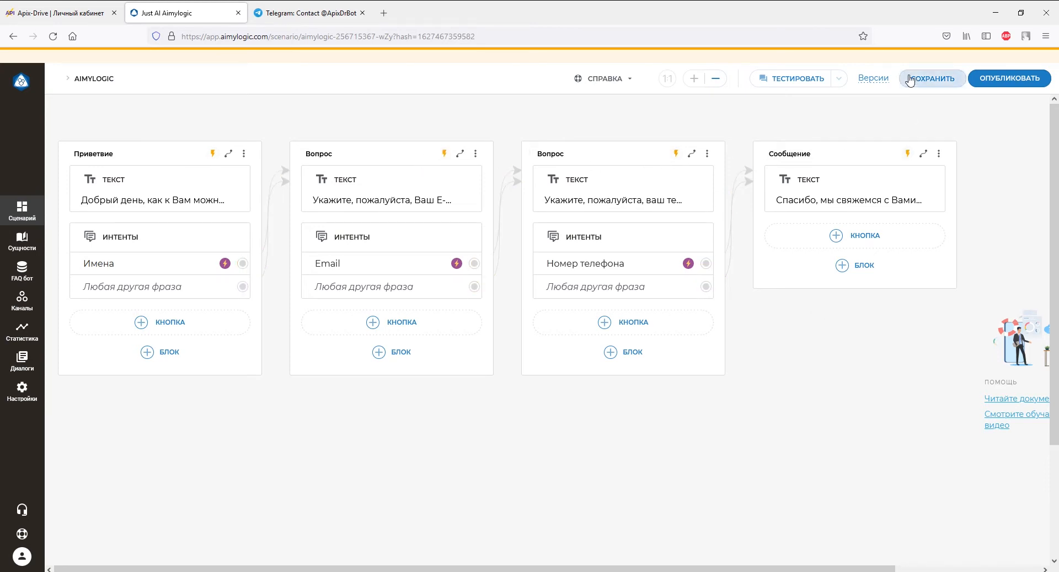
pyautogui.click(932, 78)
pyautogui.click(339, 11)
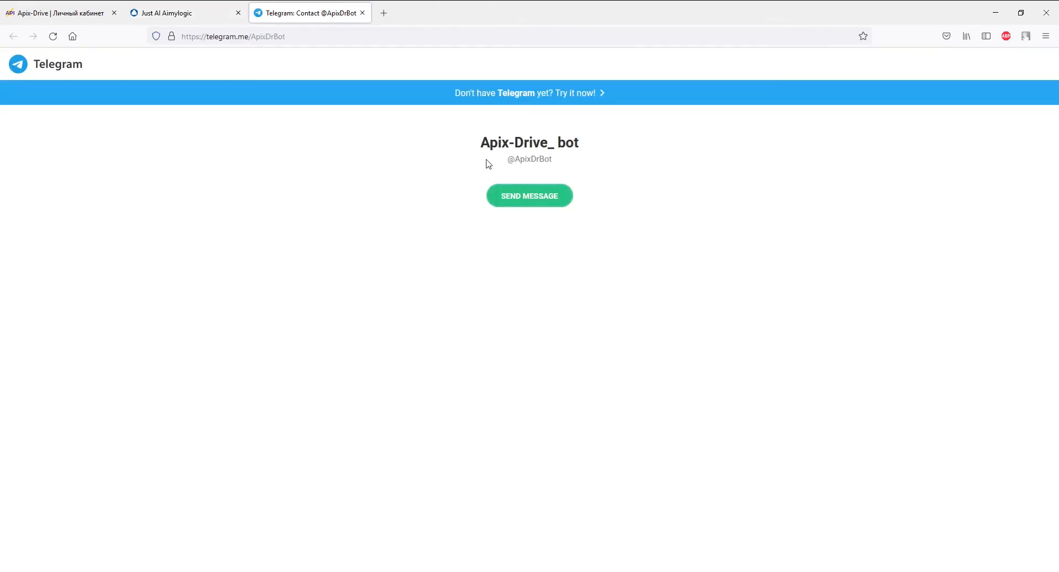
# Open the bot chat in Telegram Desktop and start the conversation
pyautogui.click(499, 193)
pyautogui.click(518, 118)
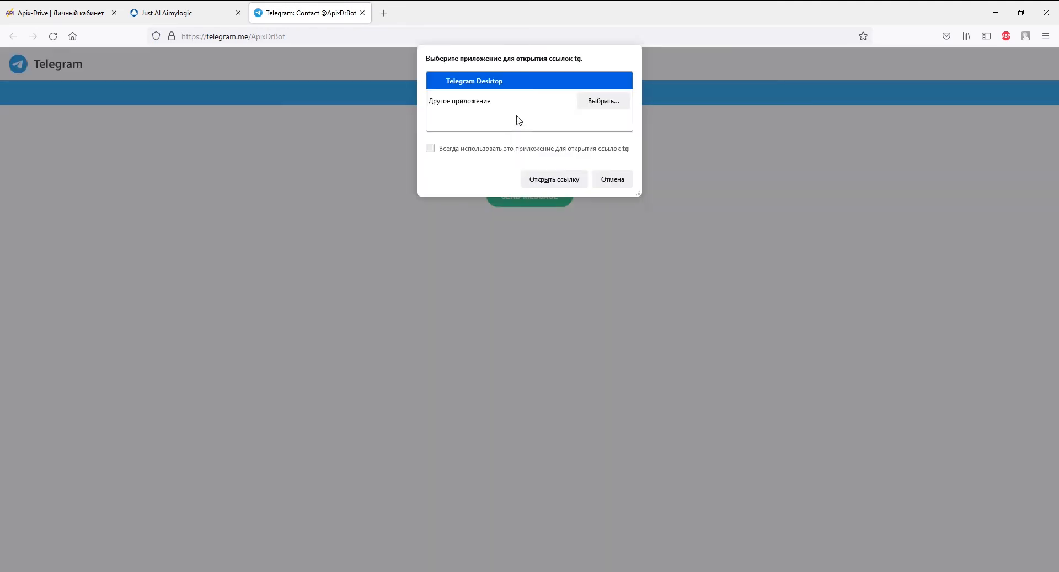
pyautogui.click(521, 181)
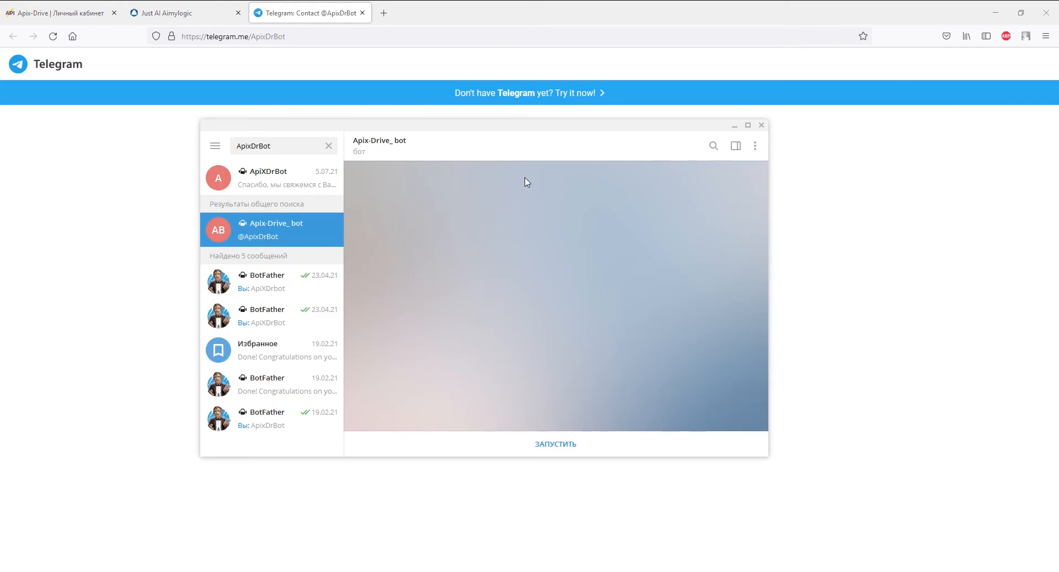
pyautogui.click(557, 443)
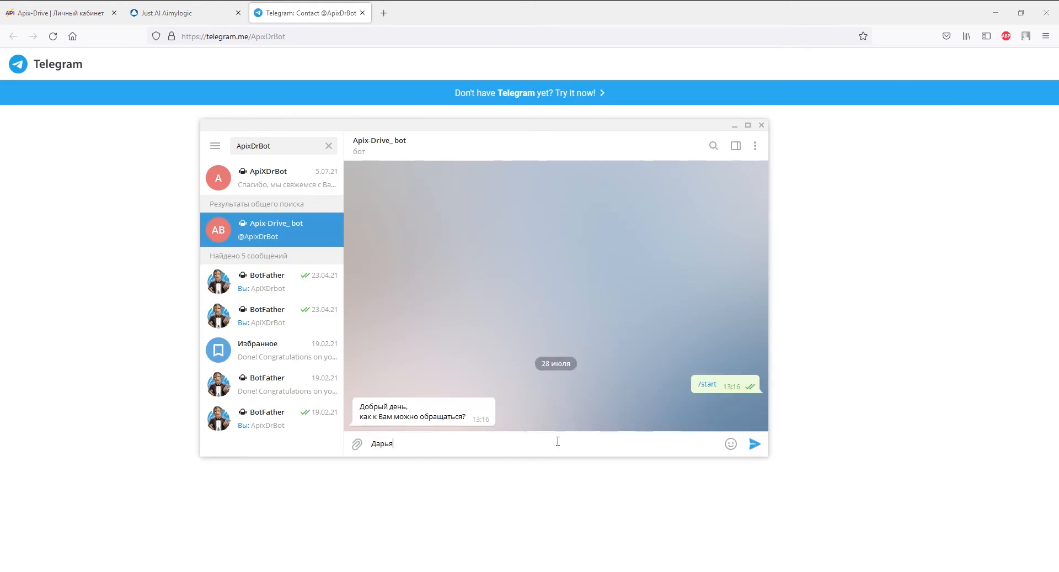
# Answer the bot with a first name, an e-mail address and a phone number
pyautogui.press('Return')
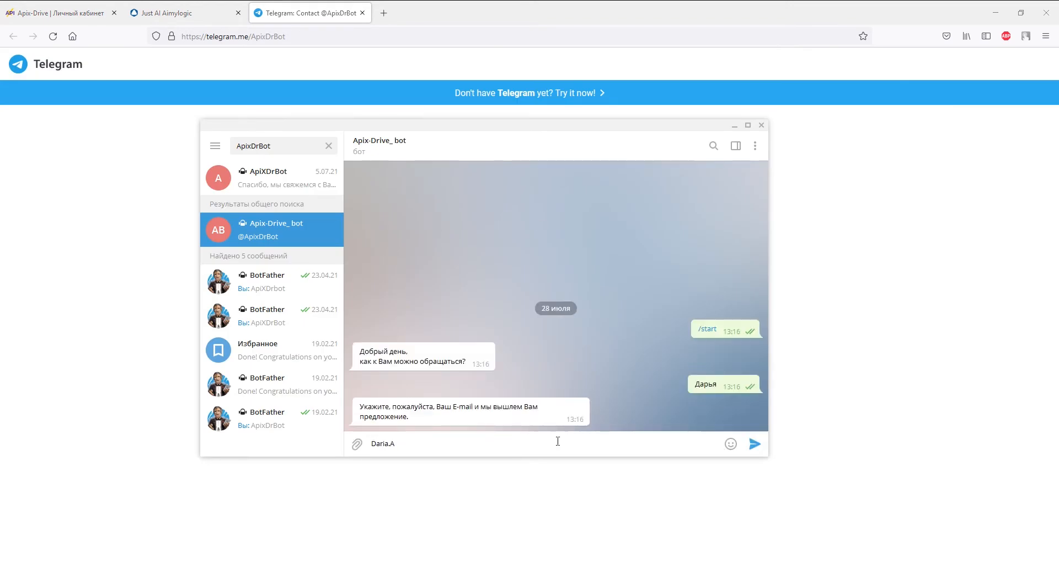
pyautogui.press('Return')
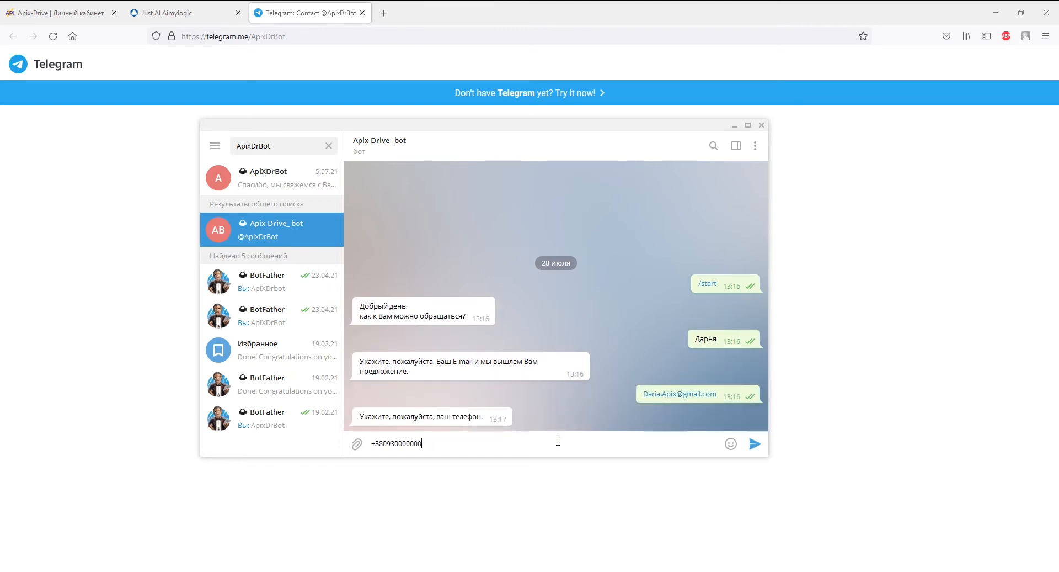
pyautogui.press('Return')
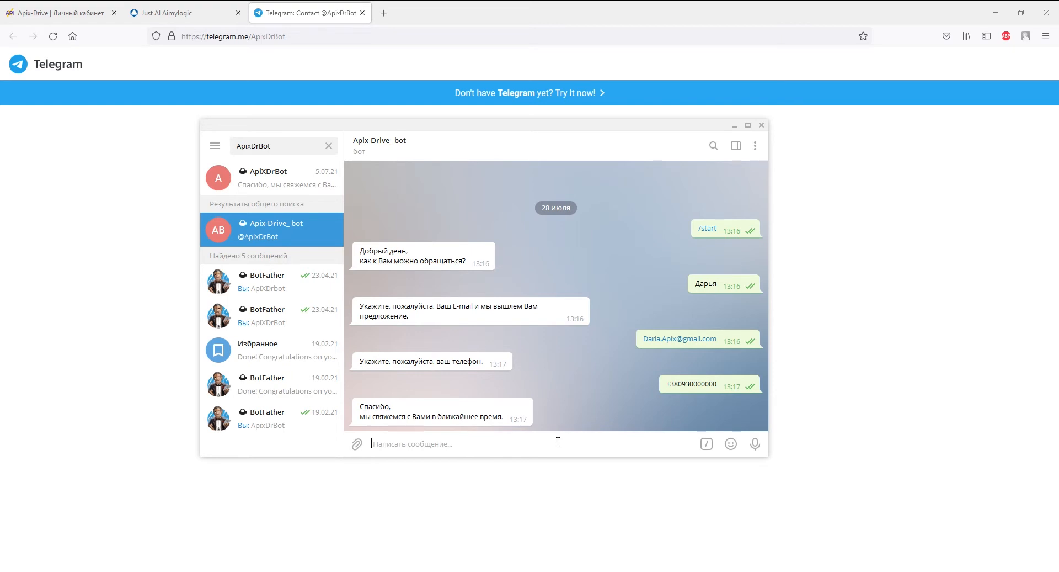
pyautogui.click(91, 14)
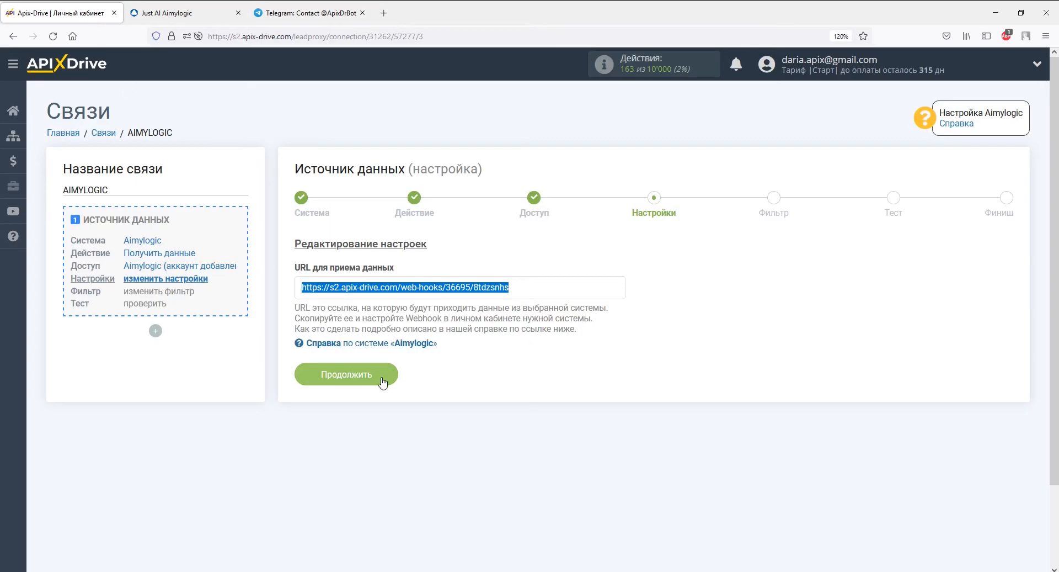
# Pass the settings and filter steps unchanged, review the test data, and finish source setup
pyautogui.click(382, 381)
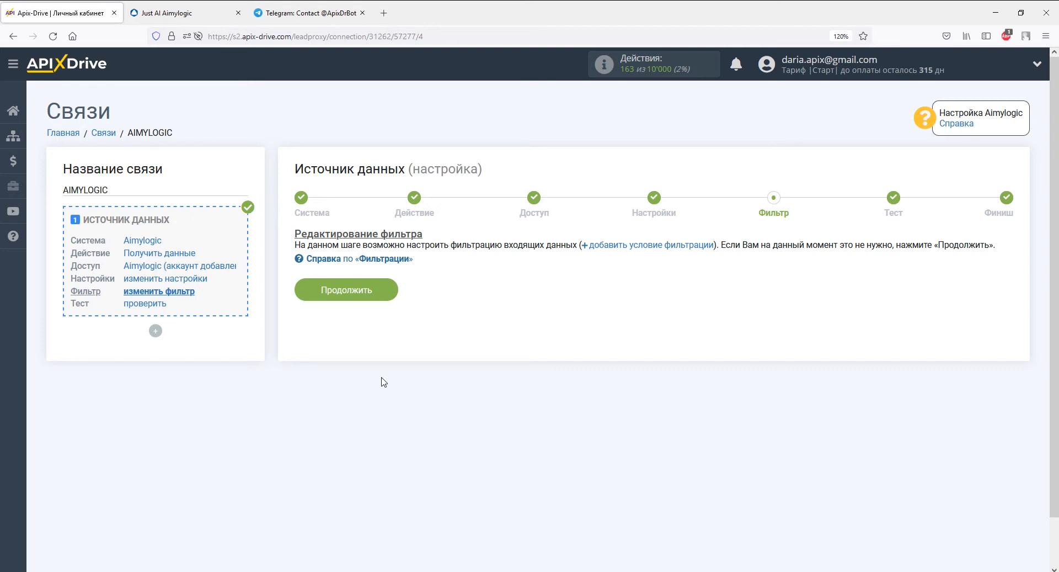
pyautogui.click(385, 291)
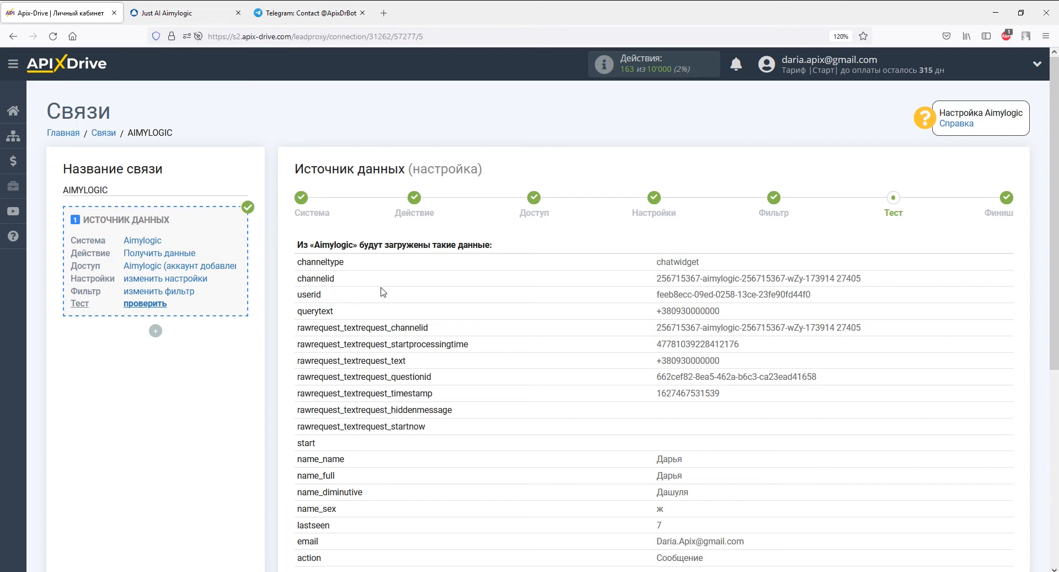
pyautogui.scroll(-5, 383, 292)
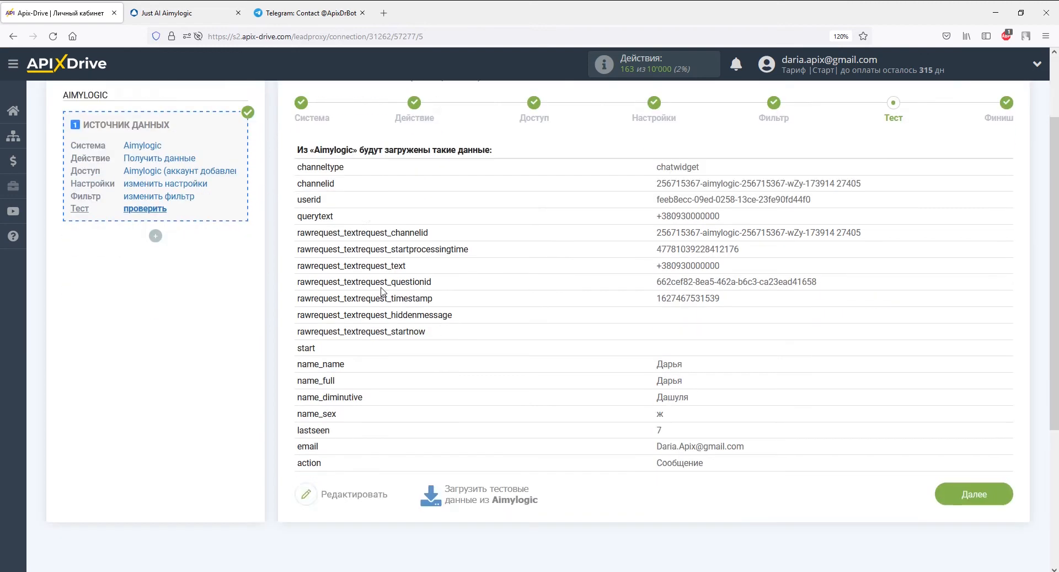
pyautogui.click(947, 315)
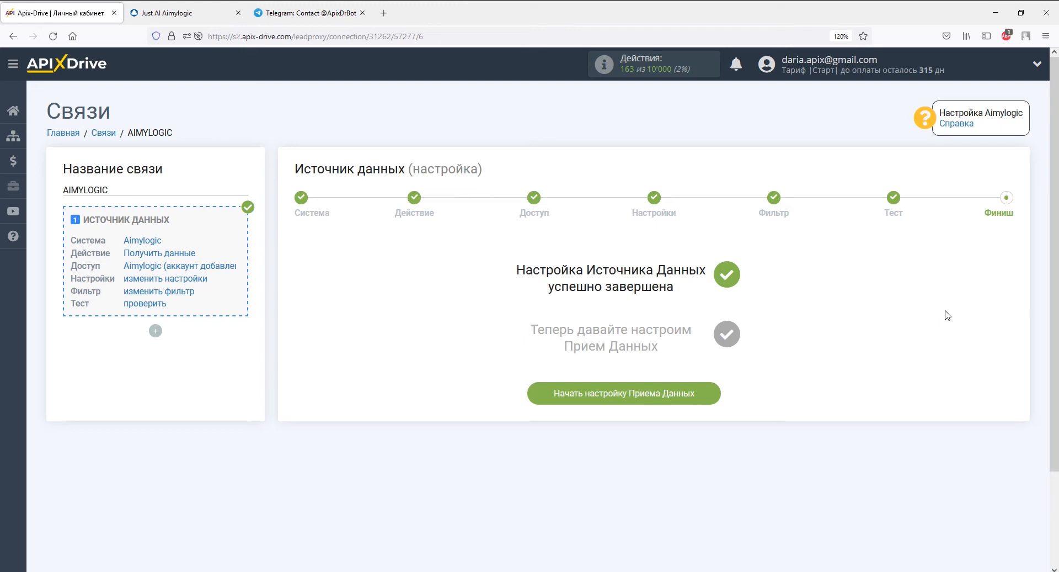
# Begin receiver setup with Телеграм chosen as the receiving system
pyautogui.click(707, 394)
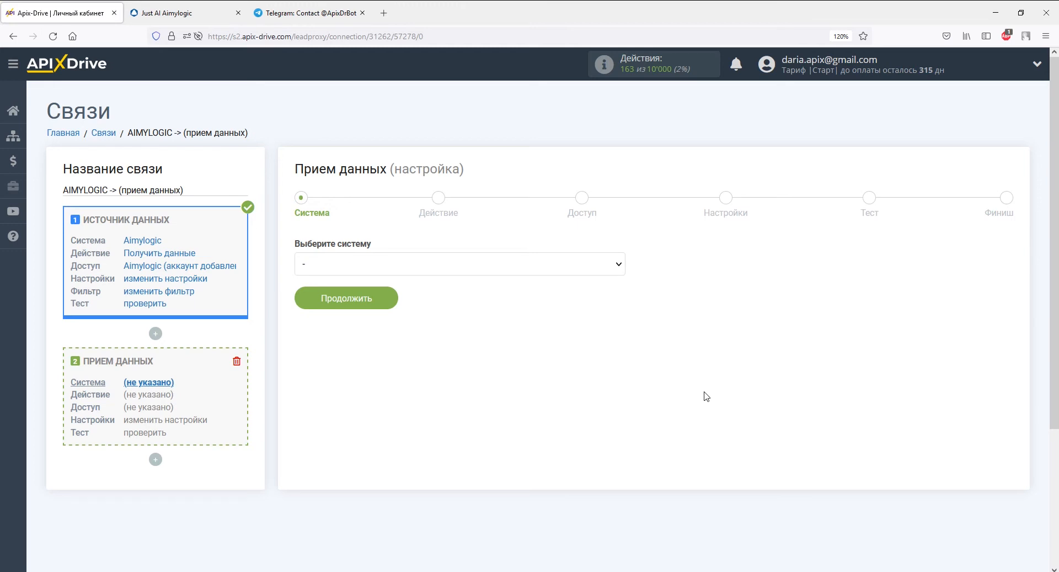
pyautogui.click(619, 265)
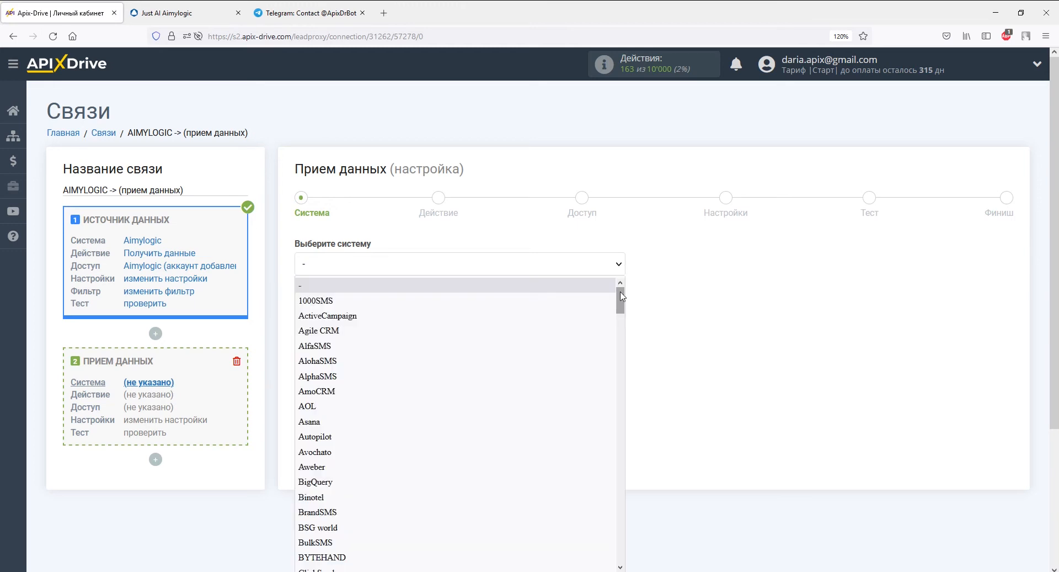
pyautogui.moveTo(620, 301); pyautogui.dragTo(620, 553)
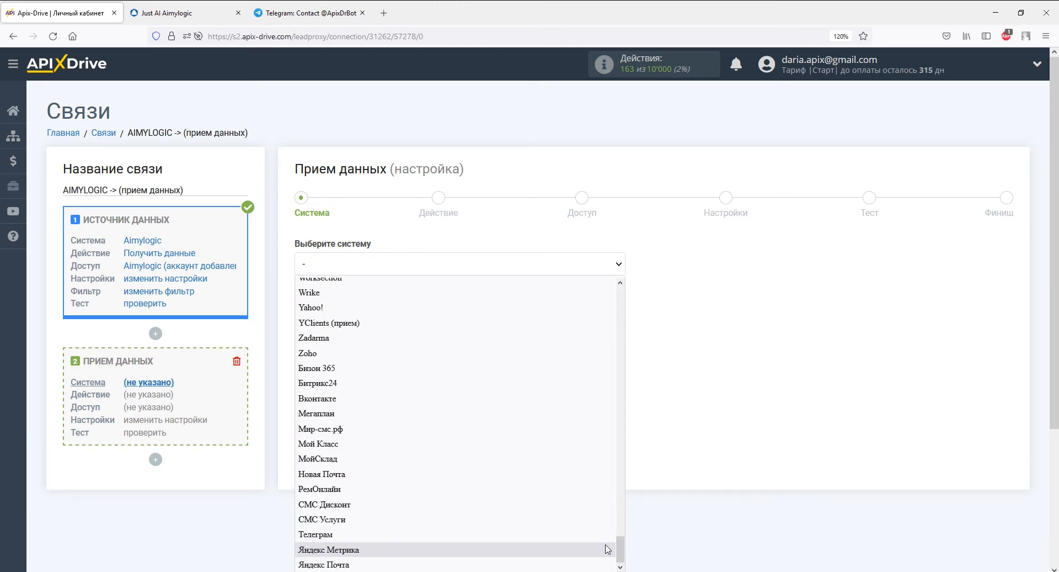
pyautogui.click(605, 543)
pyautogui.click(385, 303)
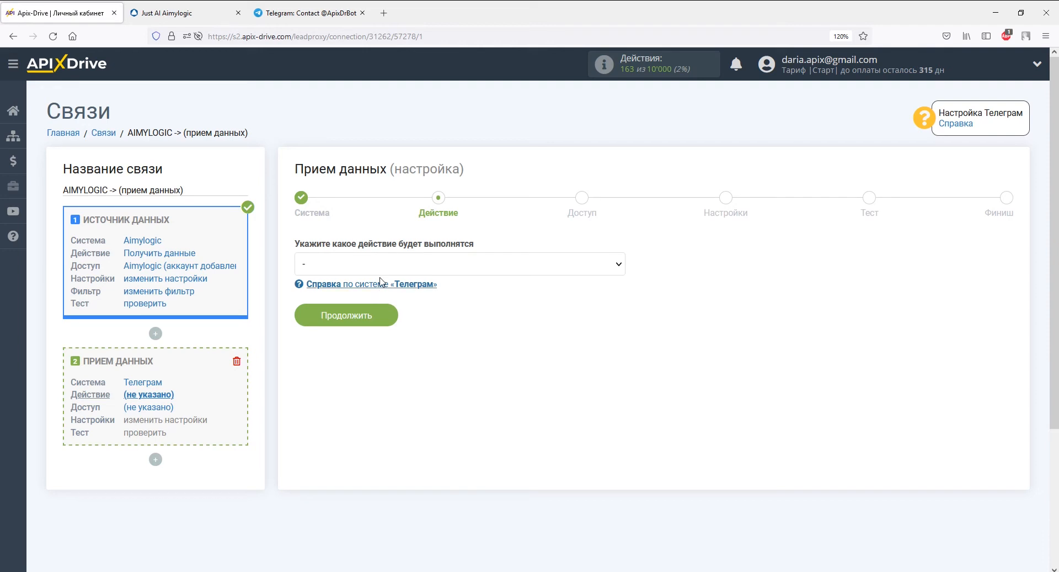
# Set the receiver action to Отправить сообщение and start connecting a Telegram account
pyautogui.click(382, 264)
pyautogui.click(381, 301)
pyautogui.click(380, 316)
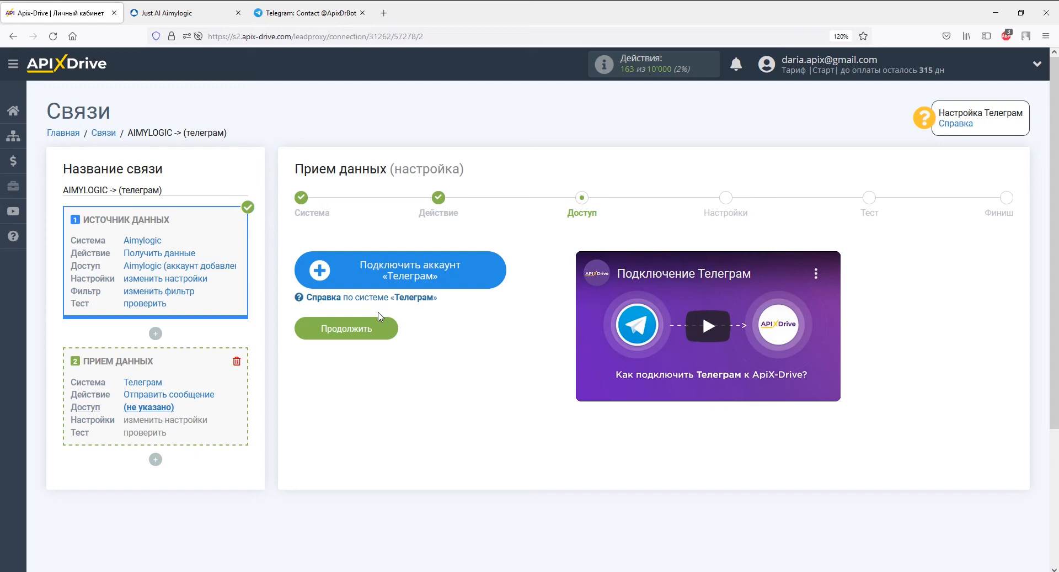
pyautogui.click(347, 270)
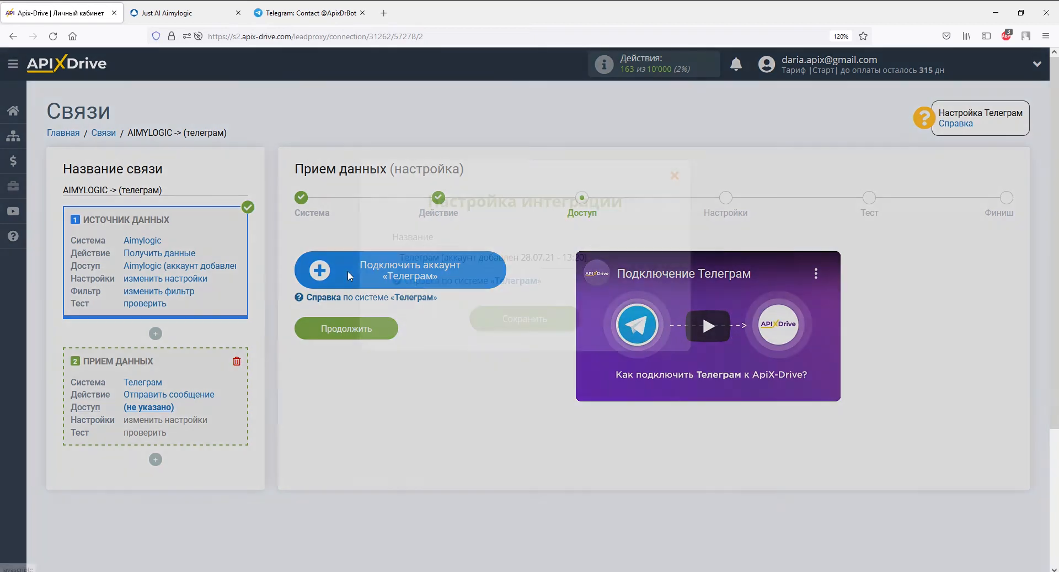
# Save the Telegram account and copy the bot name apix_drive_bot
pyautogui.click(505, 329)
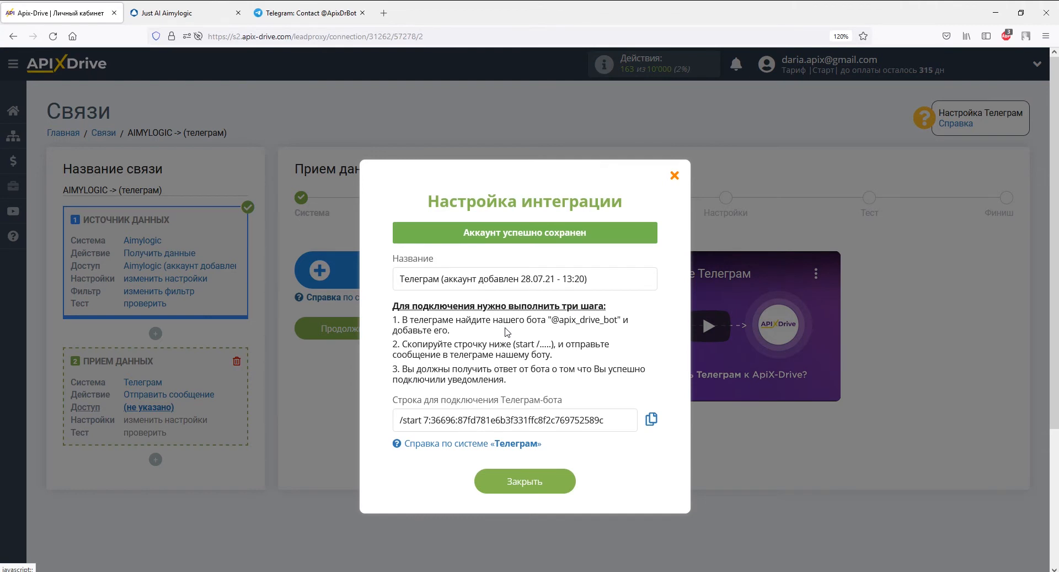
pyautogui.moveTo(560, 320); pyautogui.dragTo(618, 321)
pyautogui.rightClick(618, 322)
pyautogui.click(643, 333)
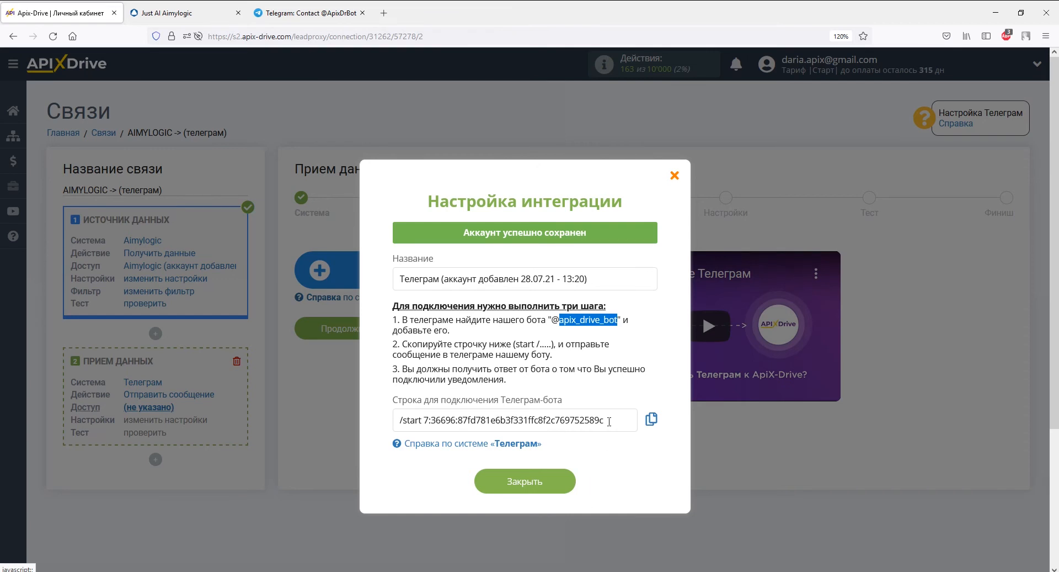
# Copy the /start bot-connection string for use in Telegram
pyautogui.moveTo(609, 420); pyautogui.dragTo(400, 421)
pyautogui.rightClick(401, 421)
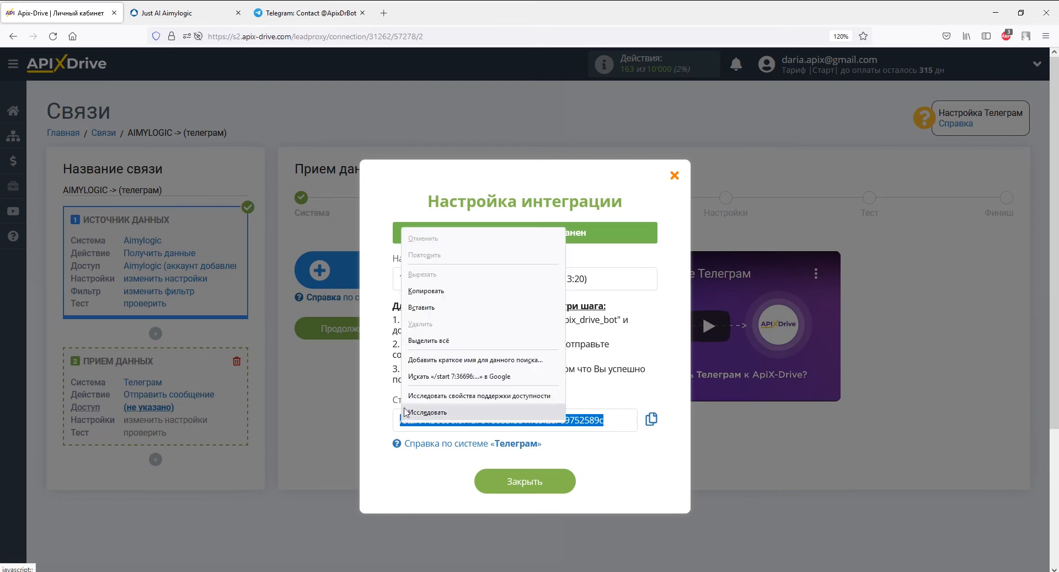
pyautogui.click(423, 291)
pyautogui.hotkey('alt', 'Tab')
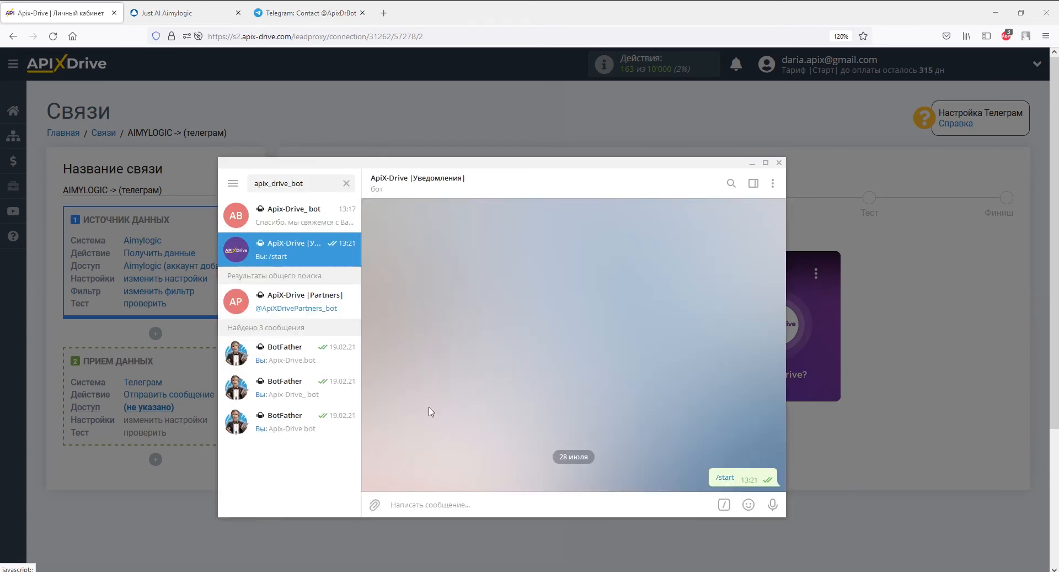
# Paste and send the connection string to the ApiX-Drive notification bot
pyautogui.rightClick(436, 498)
pyautogui.click(454, 421)
pyautogui.press('Return')
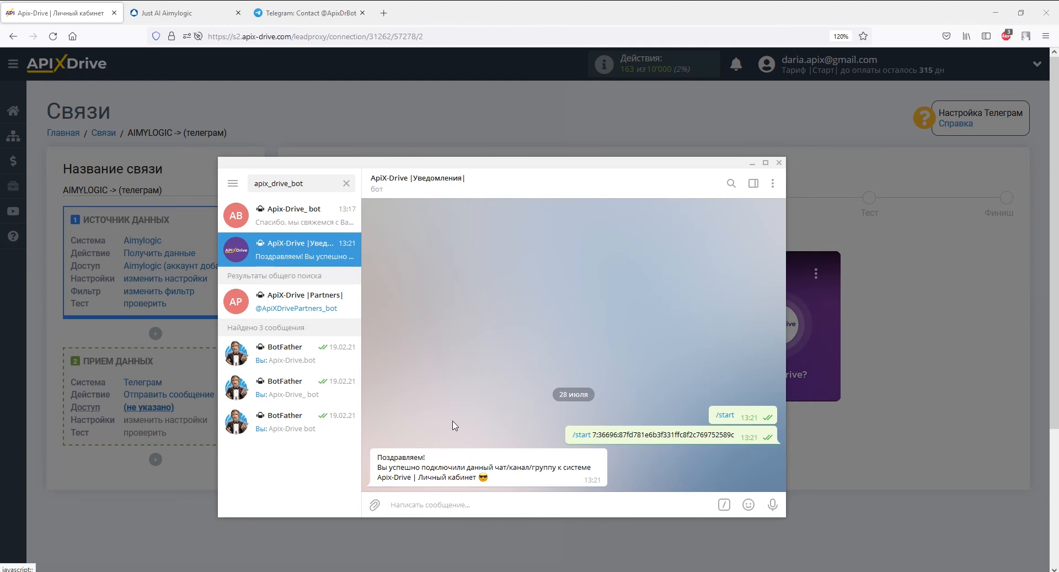
pyautogui.hotkey('alt', 'Tab')
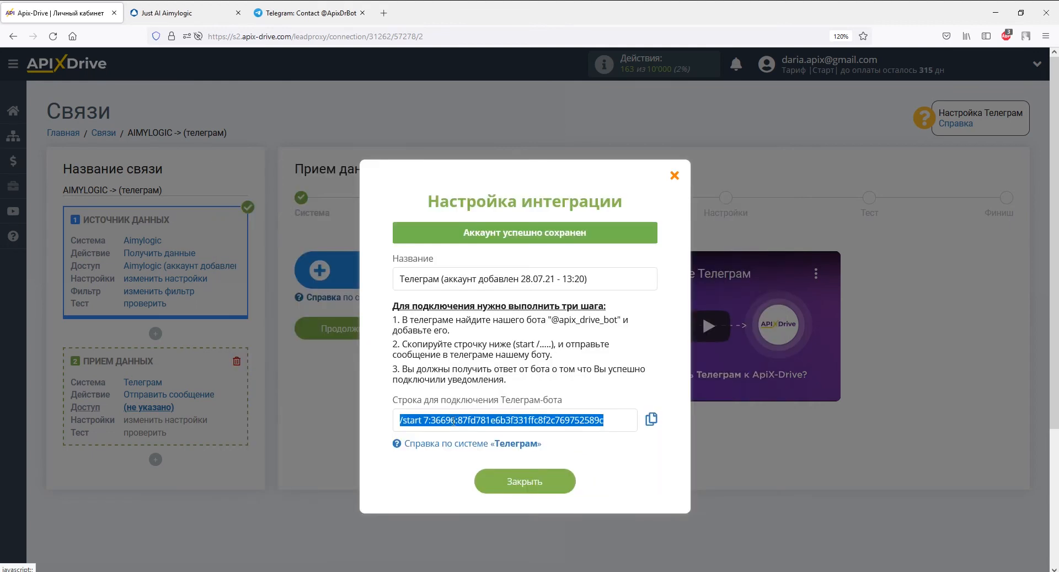
# Close the integration dialog, keep the connected Telegram login as access, and continue to Настройки
pyautogui.click(484, 482)
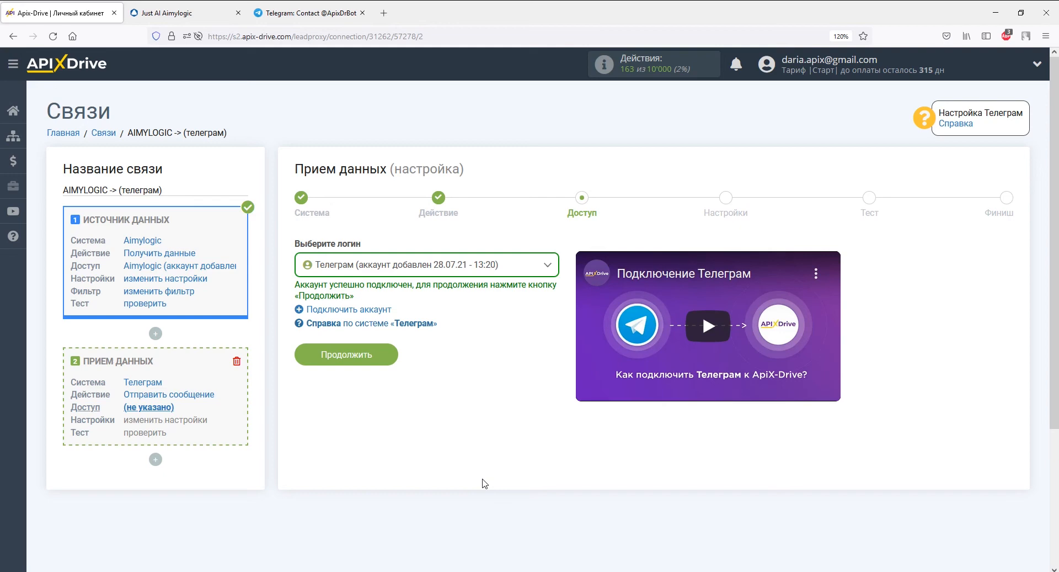
pyautogui.click(387, 356)
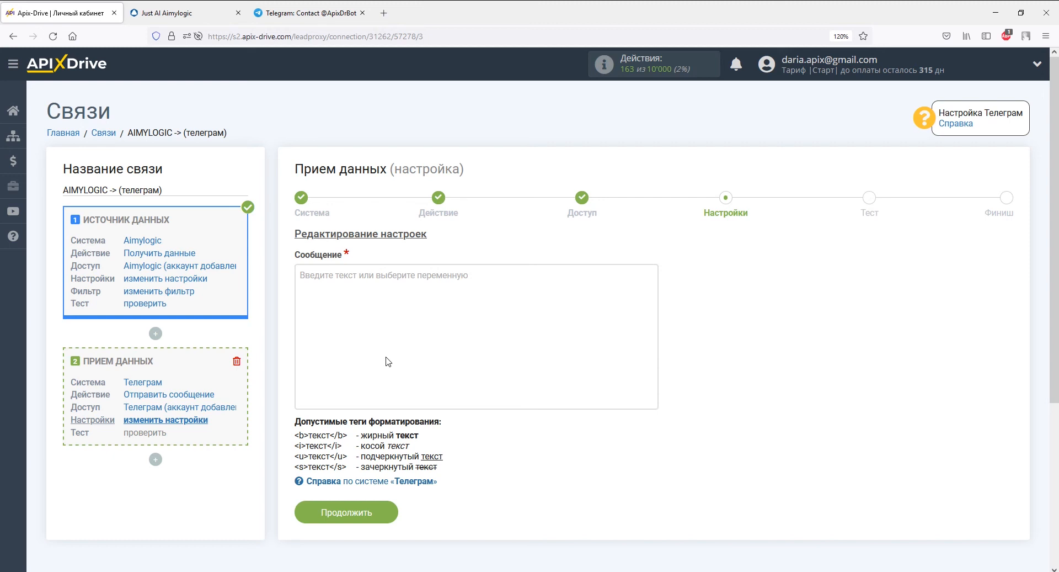
# Start the message with the Дата and Время variables and the title 'Данные из Aimylogic'
pyautogui.click(388, 361)
pyautogui.scroll(-3, 386, 360)
pyautogui.click(365, 380)
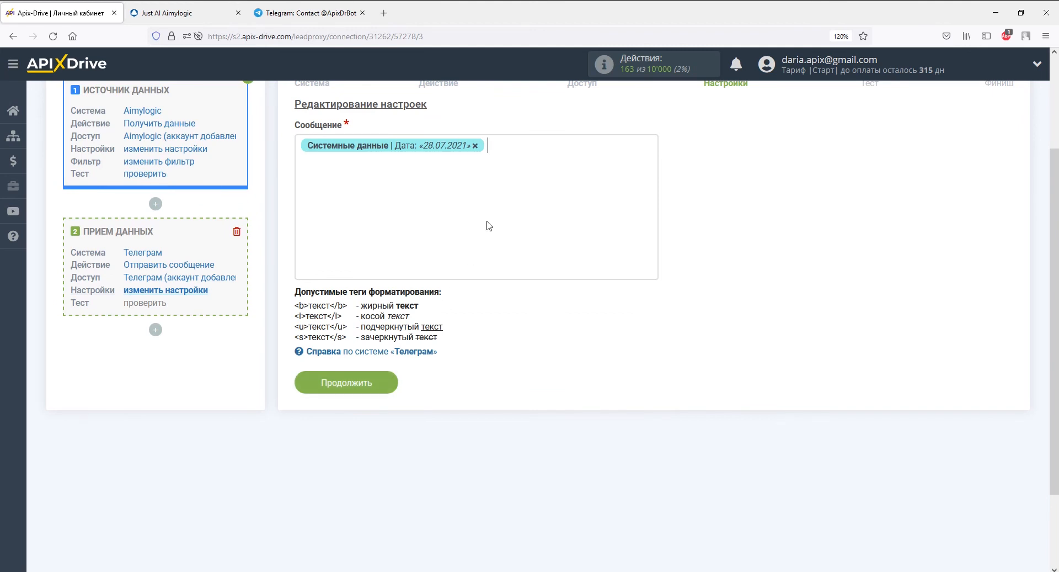
pyautogui.click(489, 225)
pyautogui.click(378, 393)
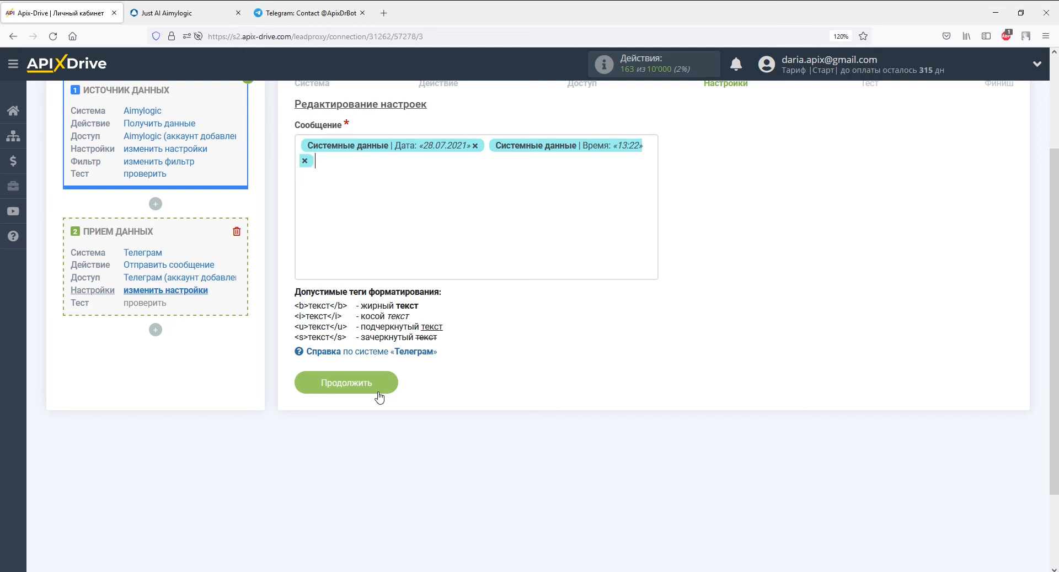
pyautogui.write('Данные ')
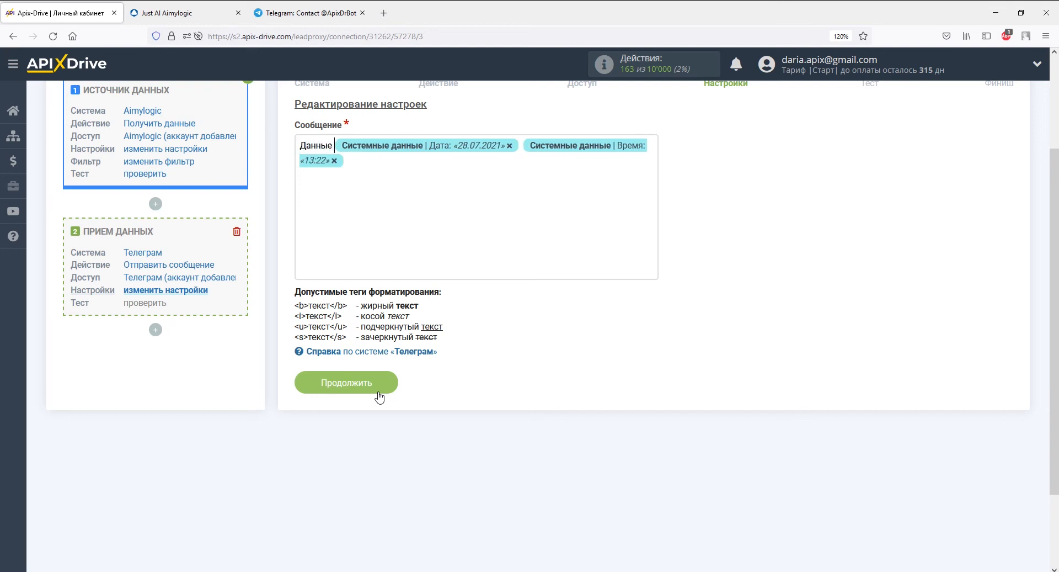
pyautogui.write('из Aimylo')
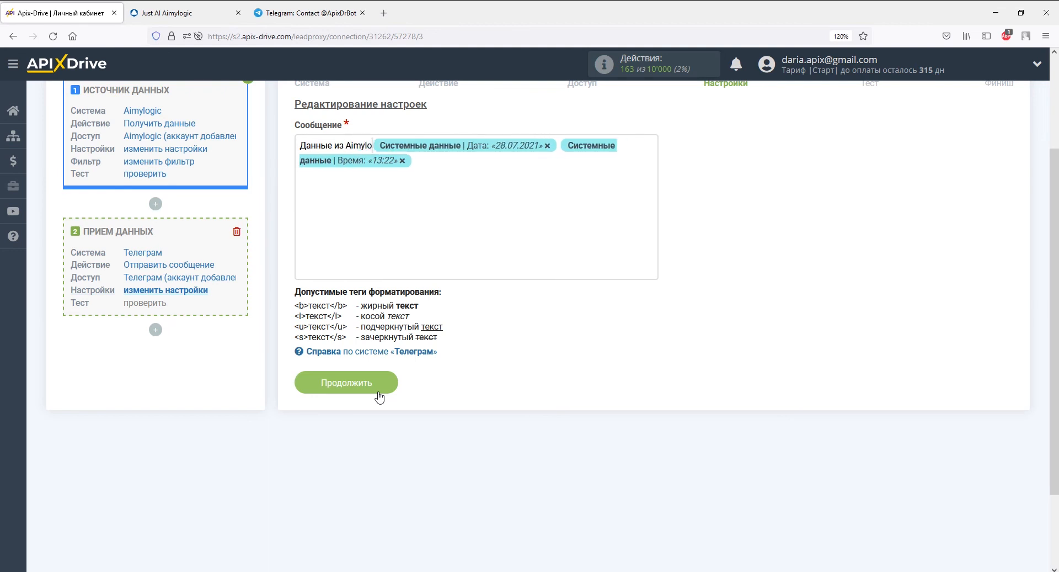
pyautogui.write('gic')
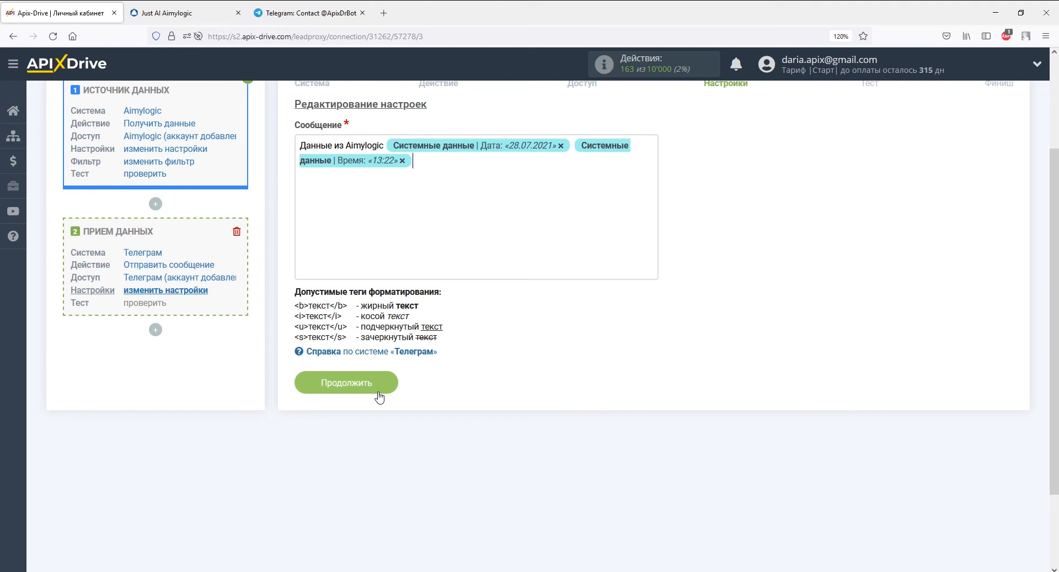
# Add name_full, email and querytext variables on new lines, then save the message for testing
pyautogui.click(374, 211)
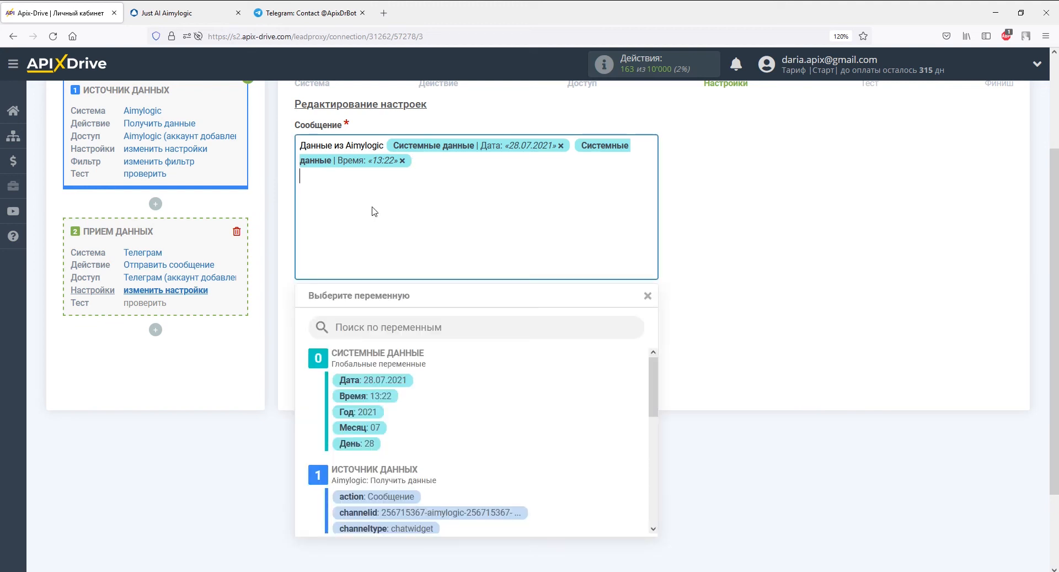
pyautogui.moveTo(651, 386); pyautogui.dragTo(650, 432)
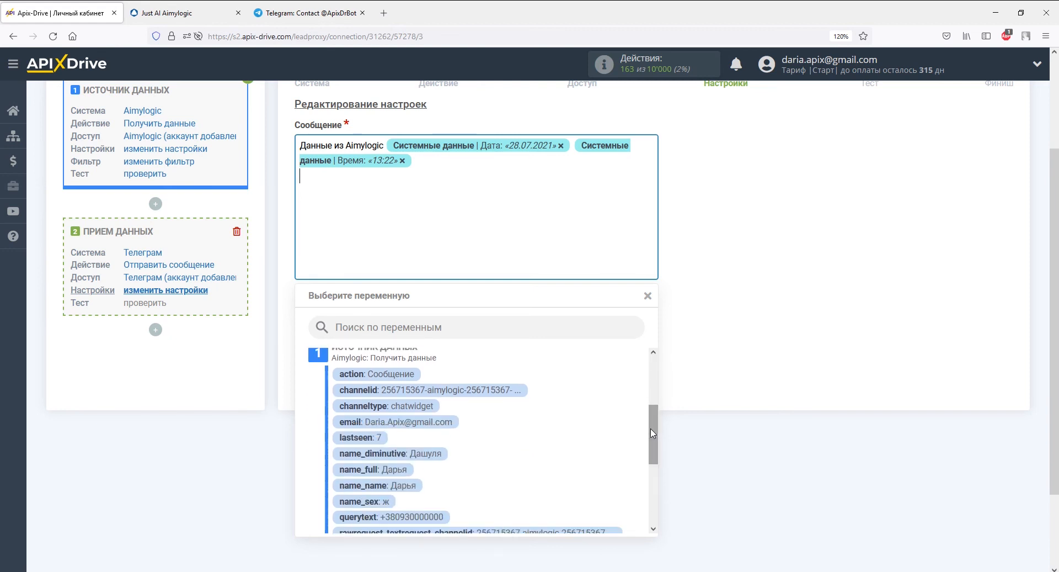
pyautogui.click(403, 469)
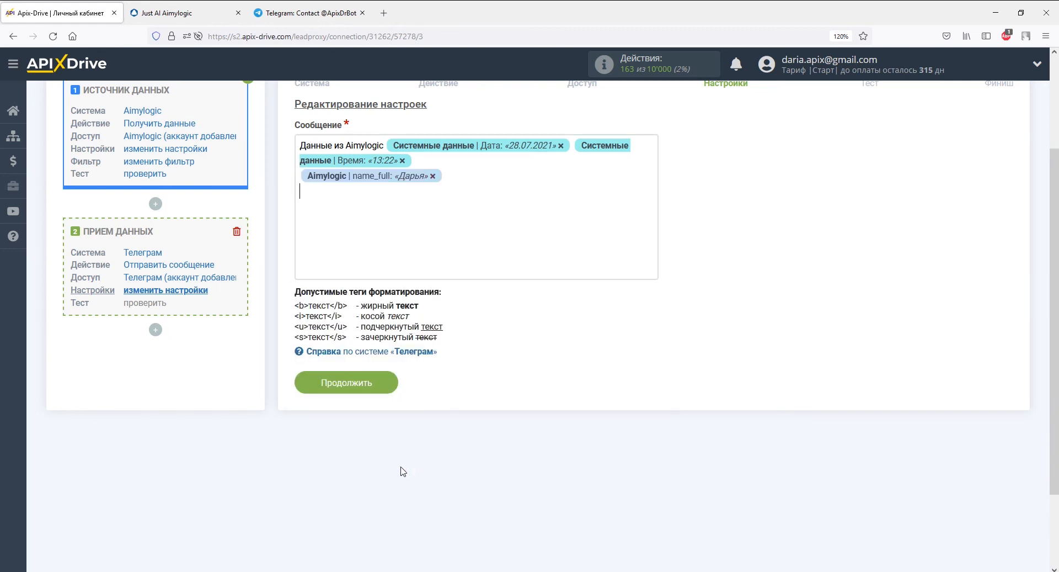
pyautogui.click(397, 248)
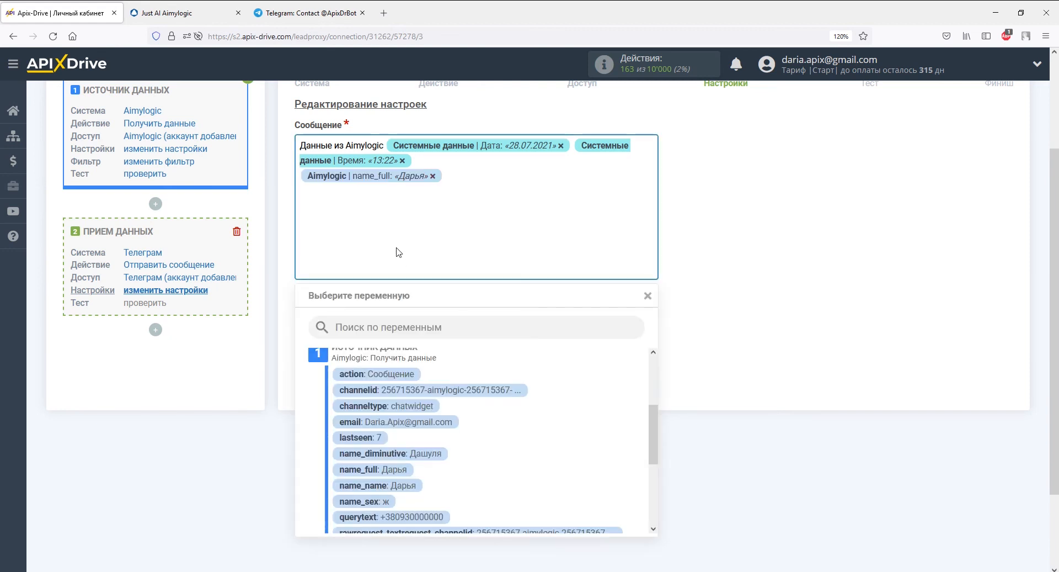
pyautogui.click(386, 422)
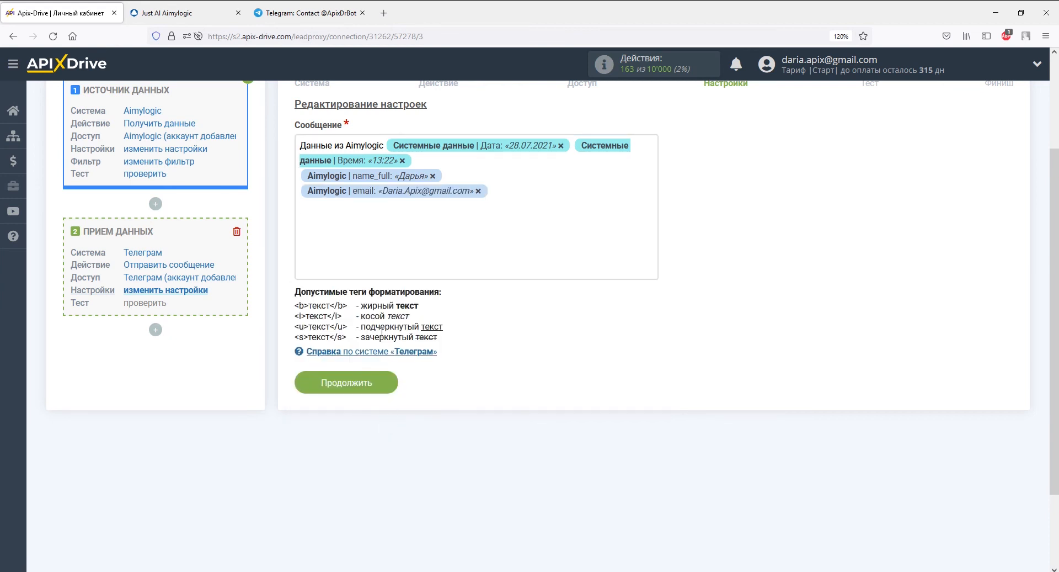
pyautogui.click(383, 255)
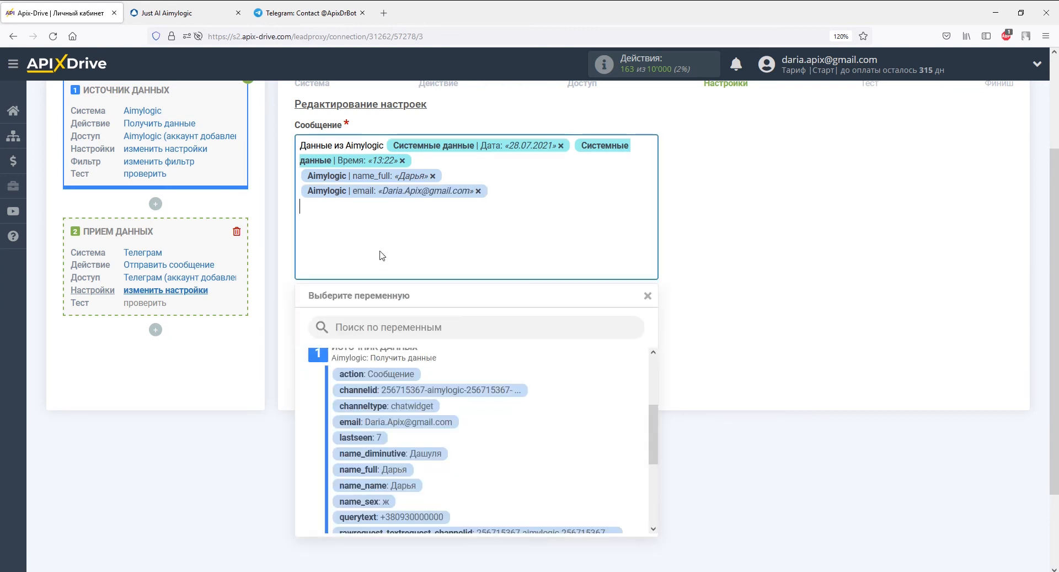
pyautogui.click(417, 522)
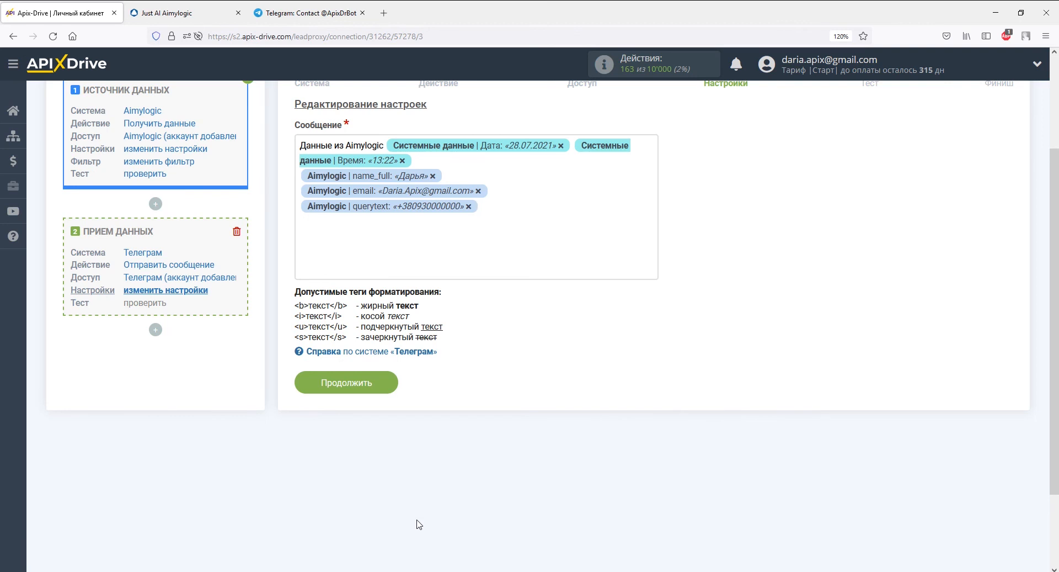
pyautogui.click(379, 382)
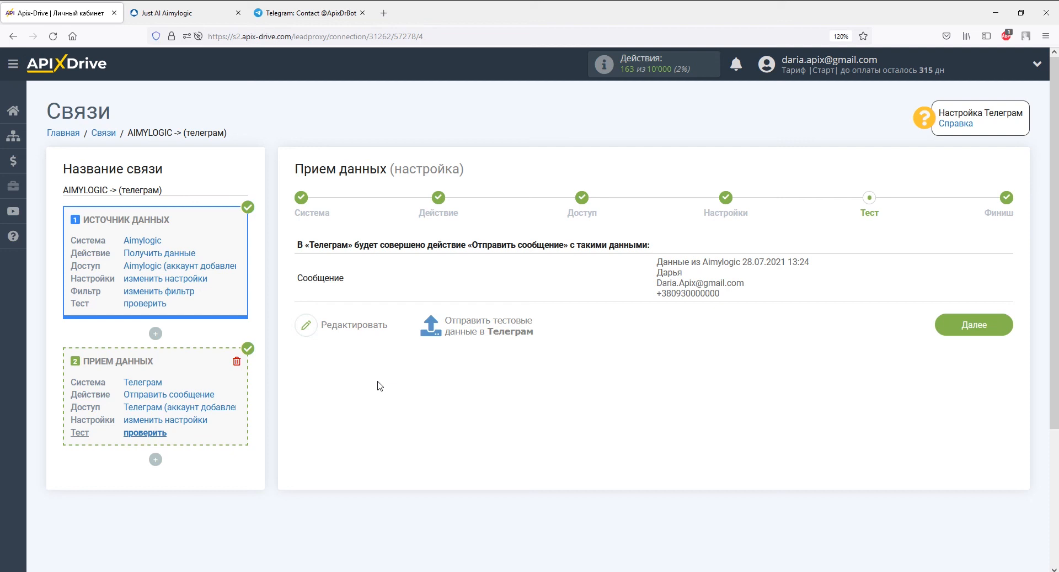
# Send the test data to Telegram and switch over to check the received message
pyautogui.click(445, 335)
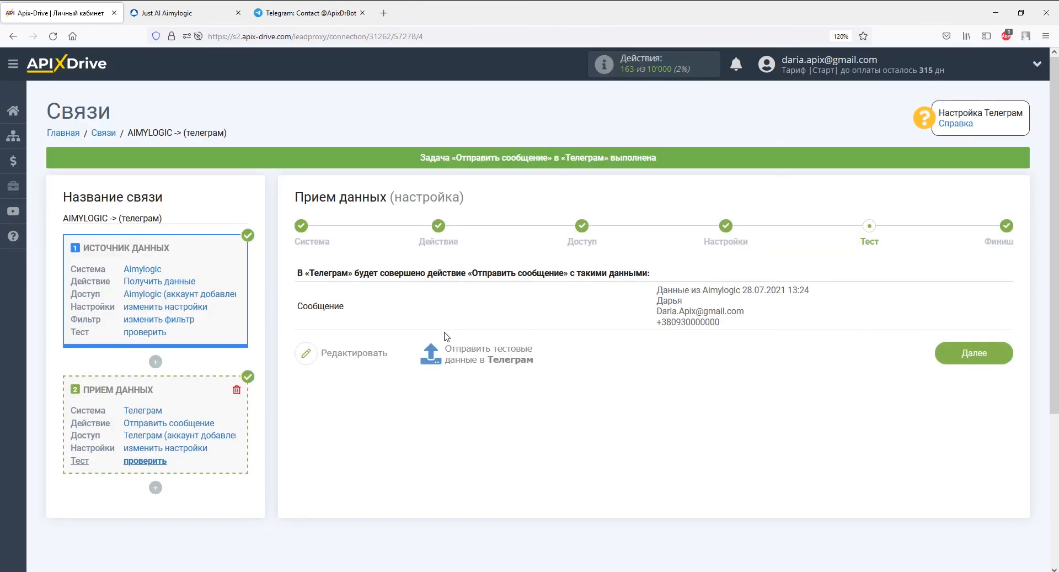
pyautogui.hotkey('alt', 'Tab')
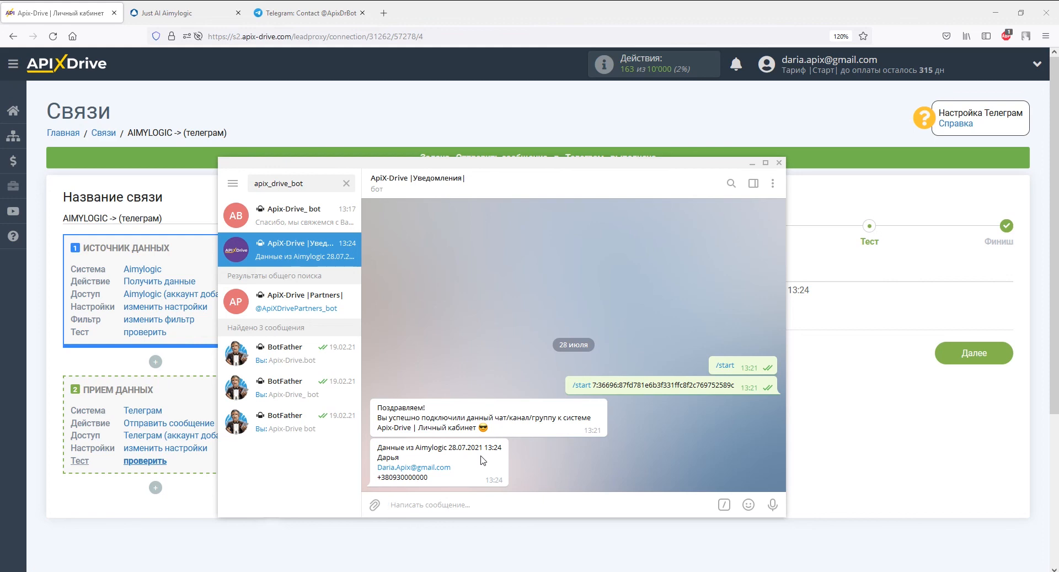
pyautogui.hotkey('alt', 'Tab')
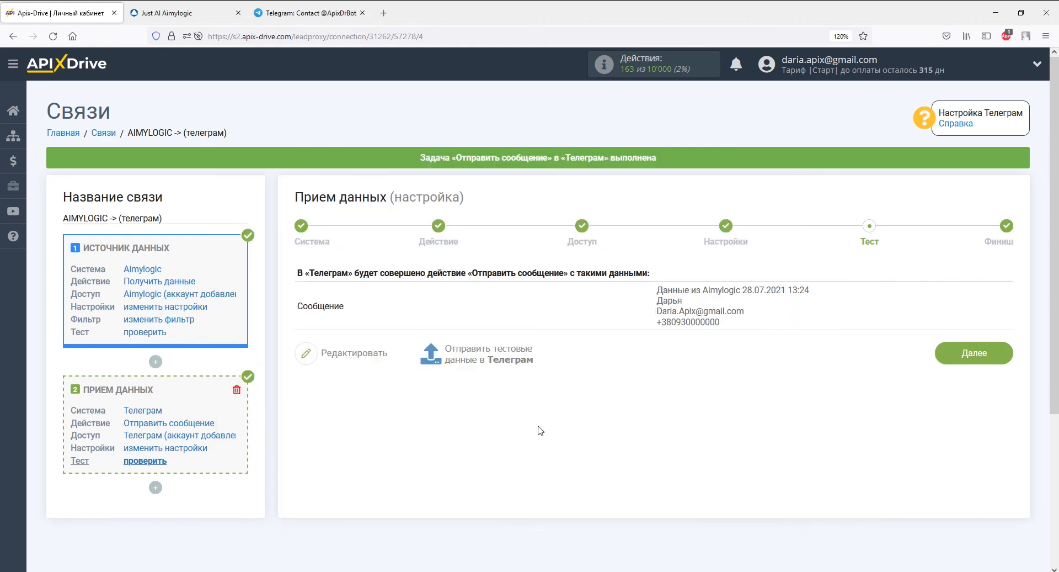
# Advance to the Финиш step and enable auto-update for the AIMYLOGIC -> (телеграм) connection
pyautogui.click(973, 352)
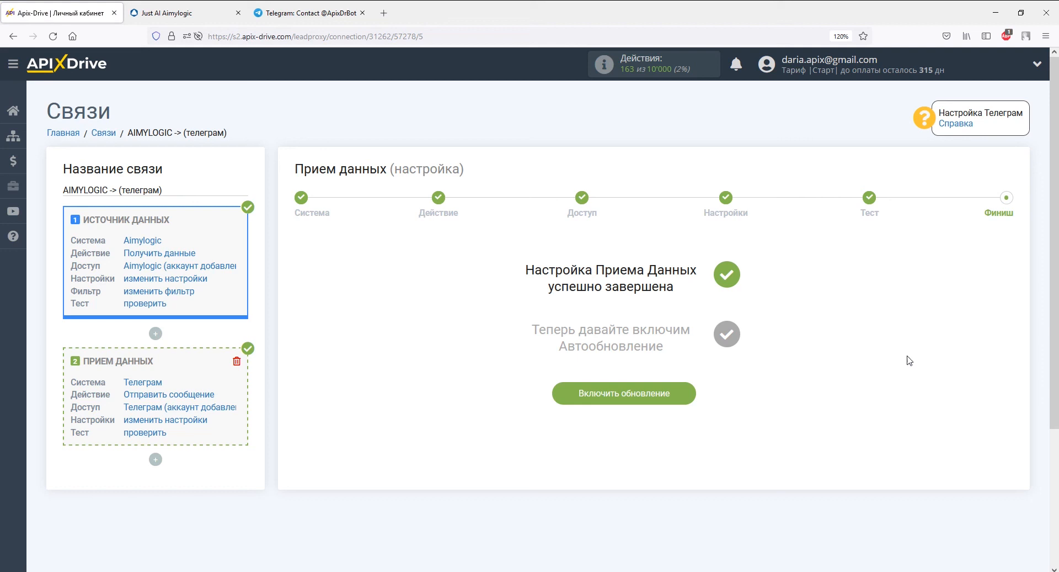
pyautogui.click(626, 394)
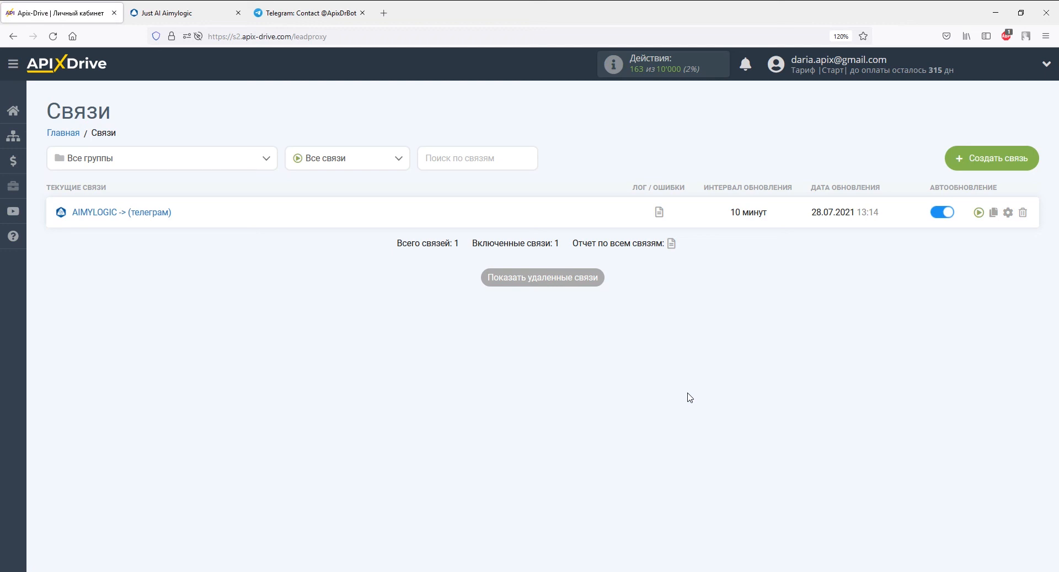
# Change the connection's Интервал обновления to 5 минут and save
pyautogui.click(1008, 212)
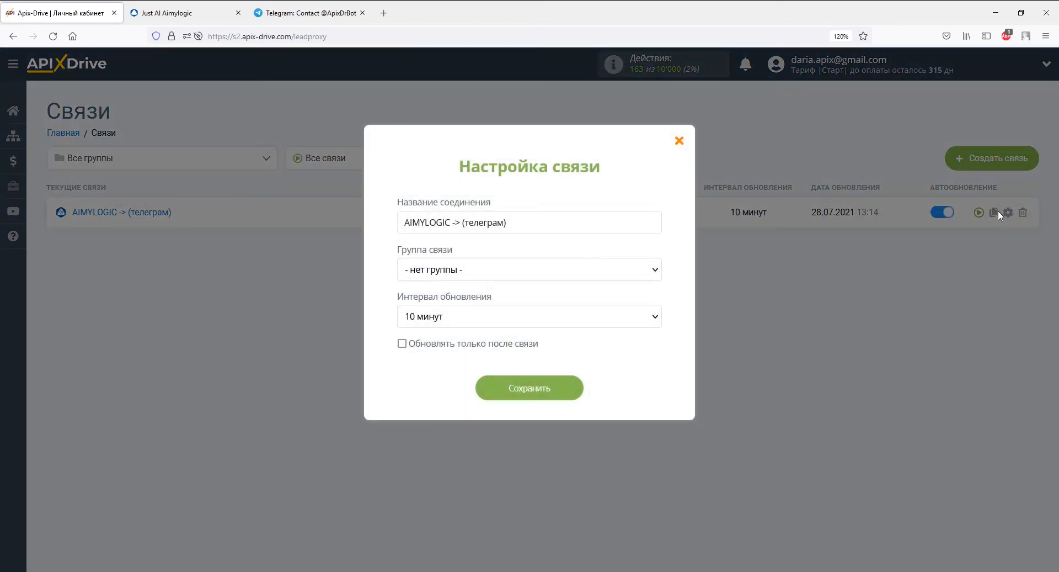
pyautogui.click(656, 317)
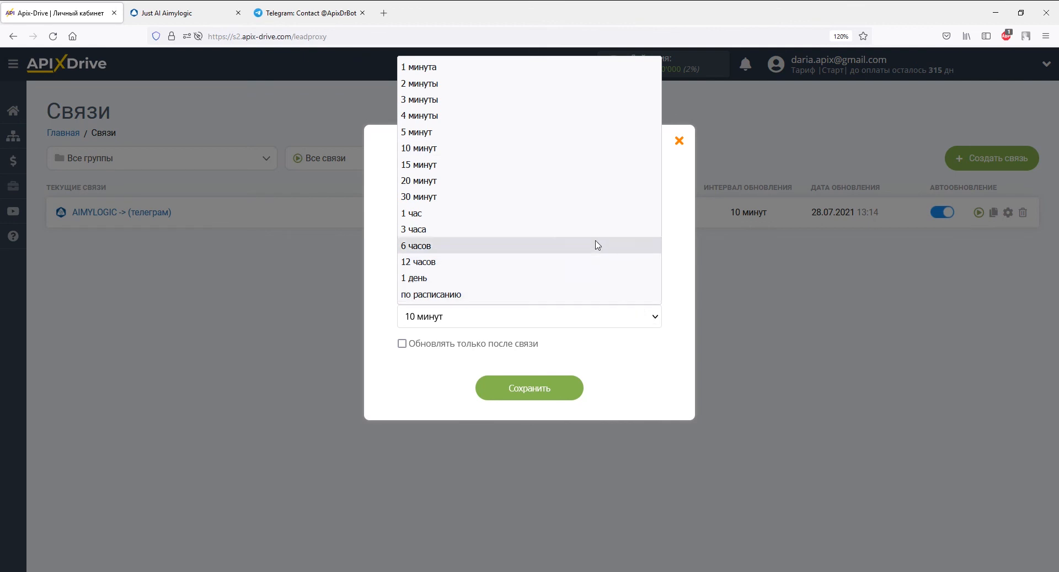
pyautogui.click(570, 134)
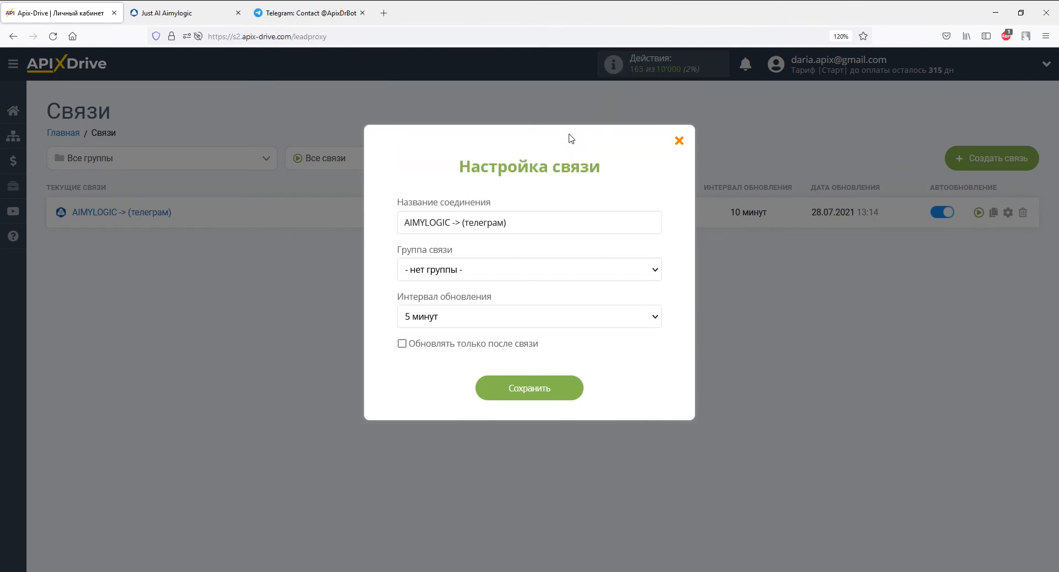
pyautogui.click(568, 387)
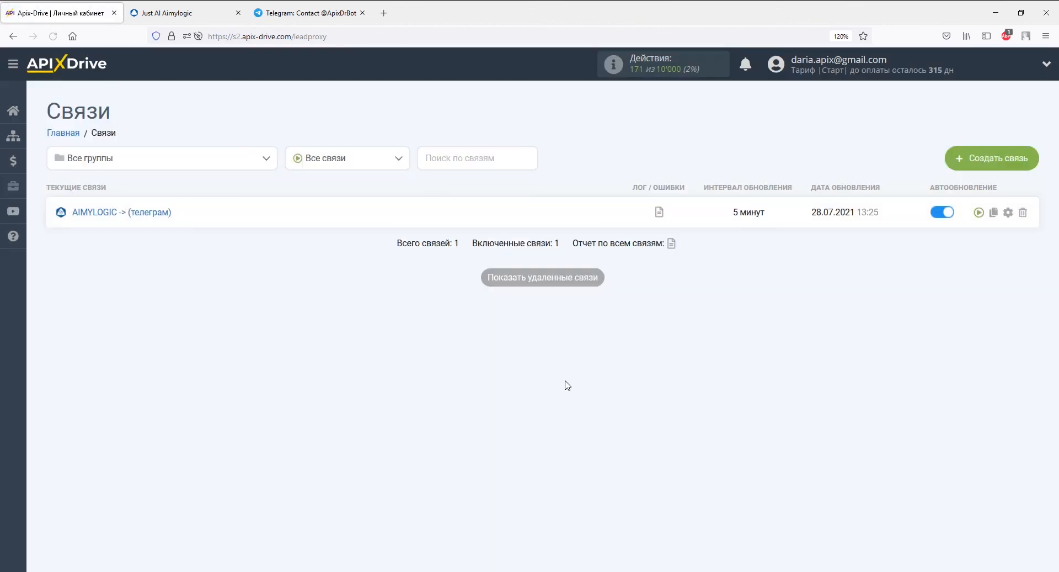